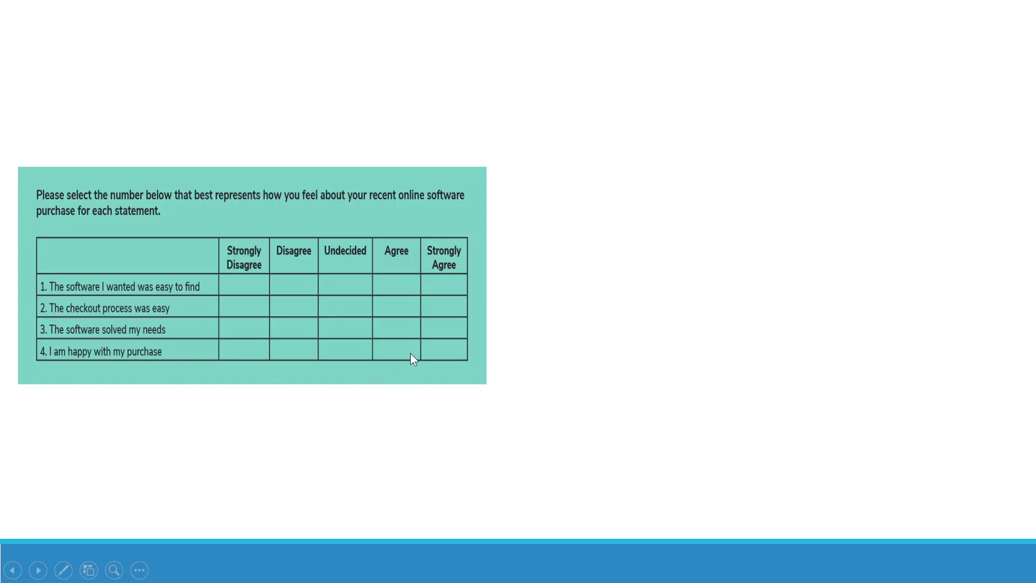
Step: Reveal the Loyalty construct in the S1–S4 diagram, then advance to the next slide
{"action": "left_click", "coordinate": [407, 382]}
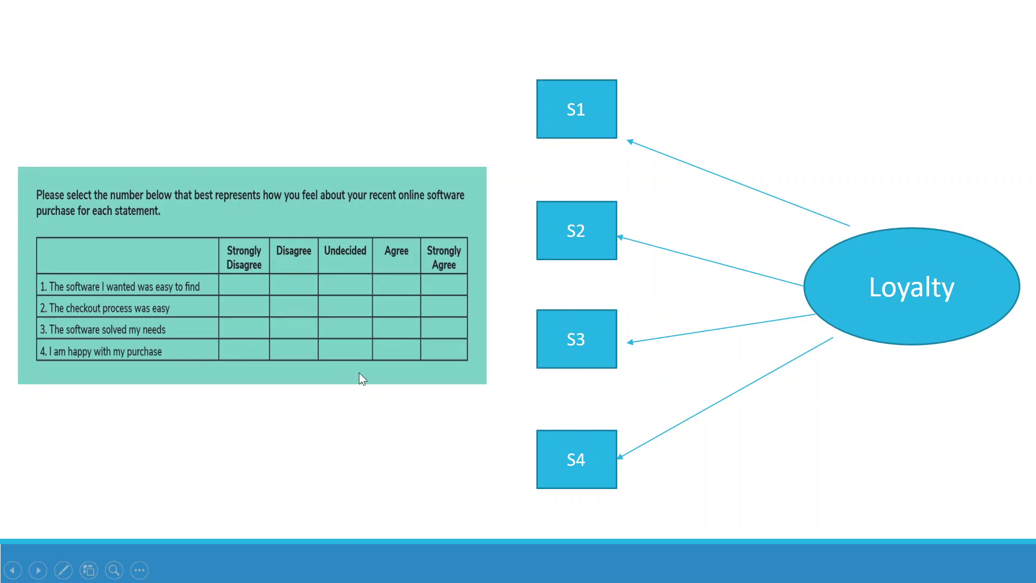
{"action": "left_click", "coordinate": [363, 411]}
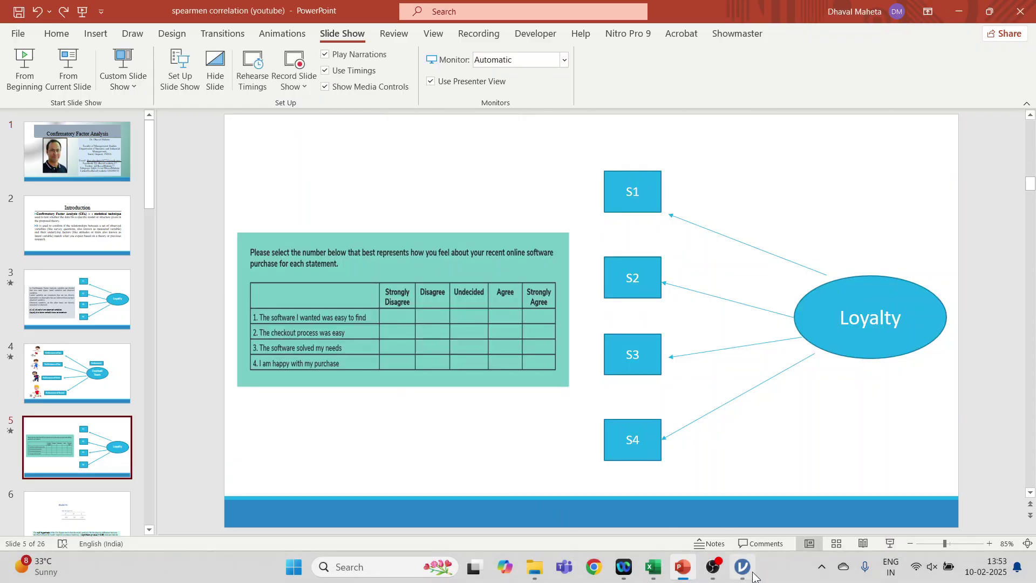
Step: Bring up the insurance dataset in jamovi and inspect the val1, val2 and val3 columns
{"action": "left_click", "coordinate": [743, 566]}
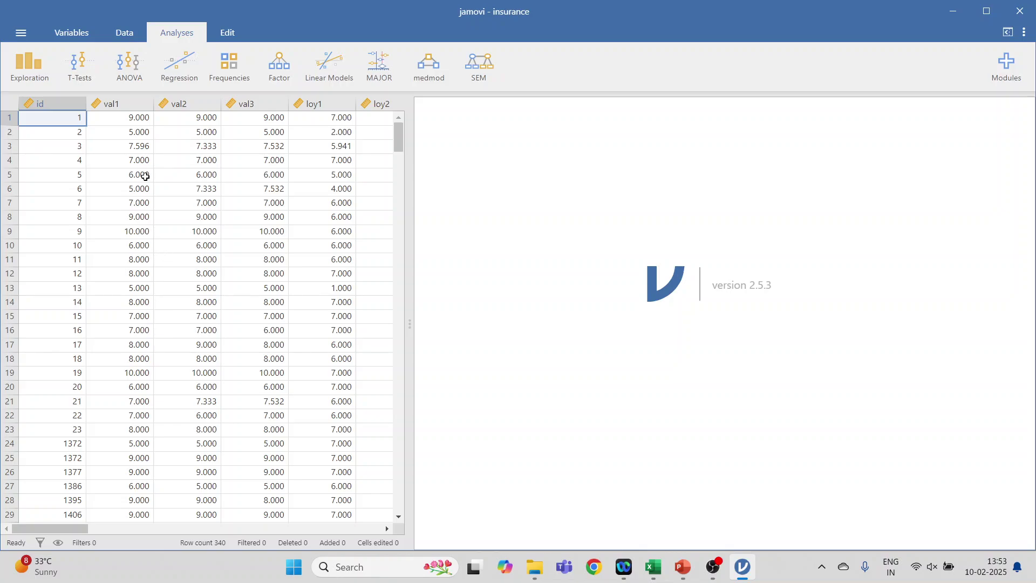
{"action": "left_click", "coordinate": [128, 102]}
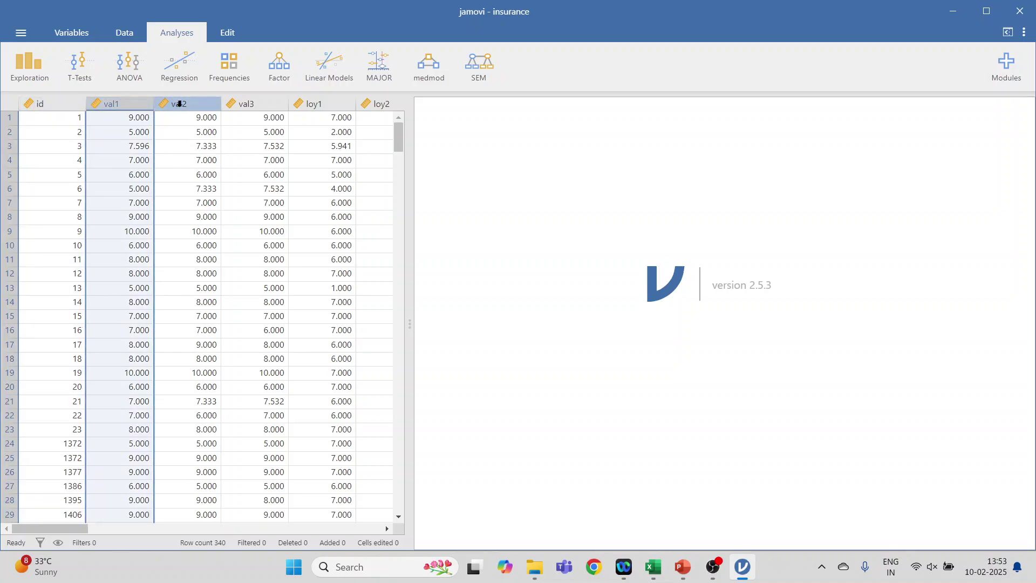
{"action": "left_click", "coordinate": [176, 102]}
{"action": "left_click", "coordinate": [263, 103]}
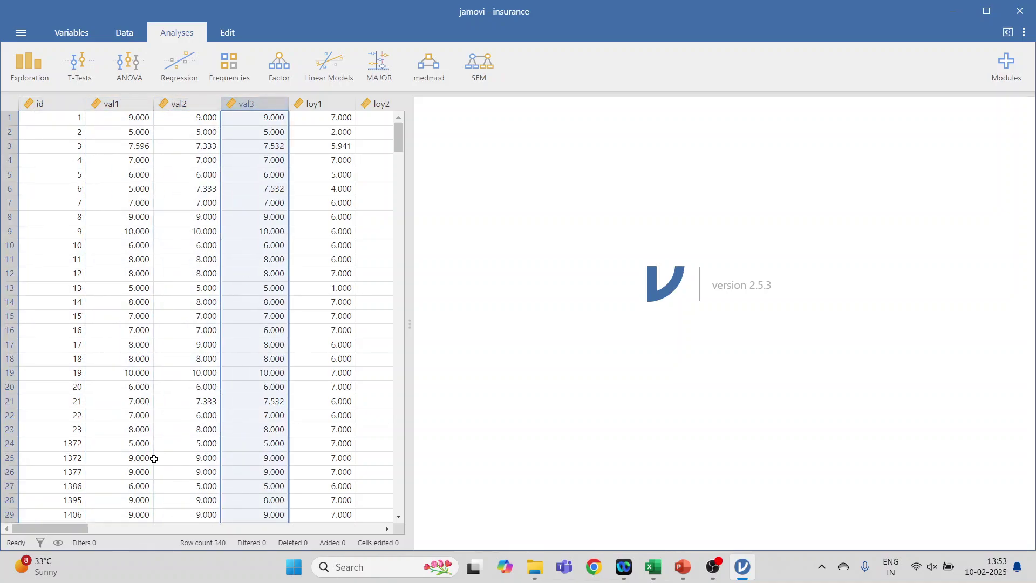
Step: Scroll across to review the loyalty items loy1–loy5, loy7 and loy8
{"action": "left_click_drag", "start_coordinate": [79, 526], "coordinate": [104, 529]}
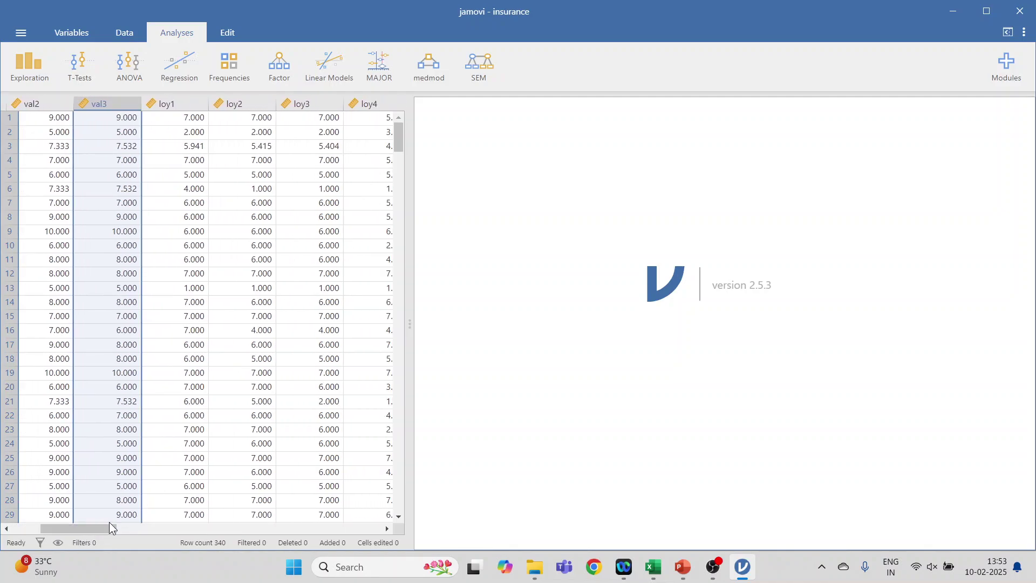
{"action": "left_click_drag", "start_coordinate": [102, 526], "coordinate": [127, 529]}
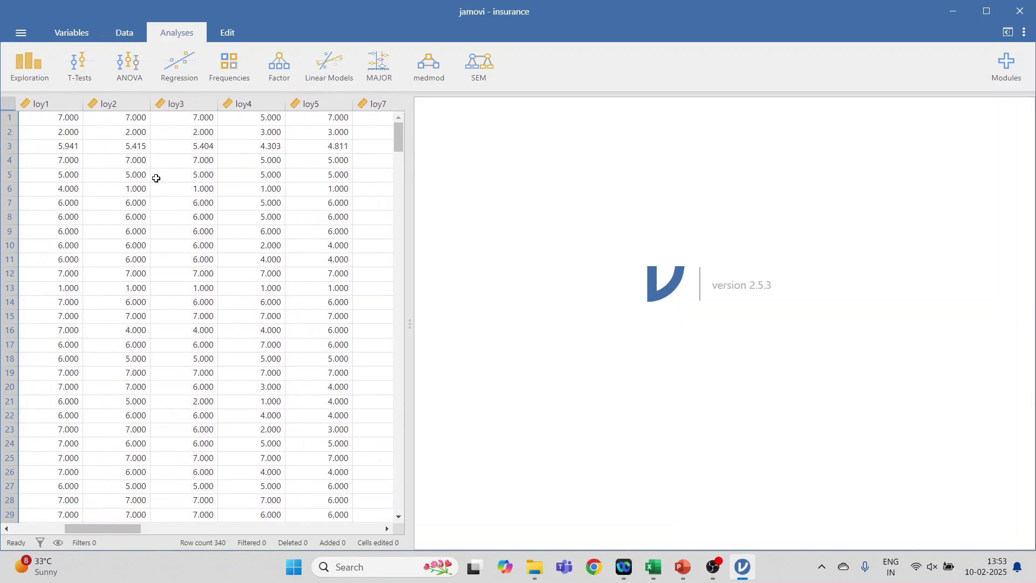
{"action": "left_click", "coordinate": [65, 105]}
{"action": "left_click", "coordinate": [133, 104]}
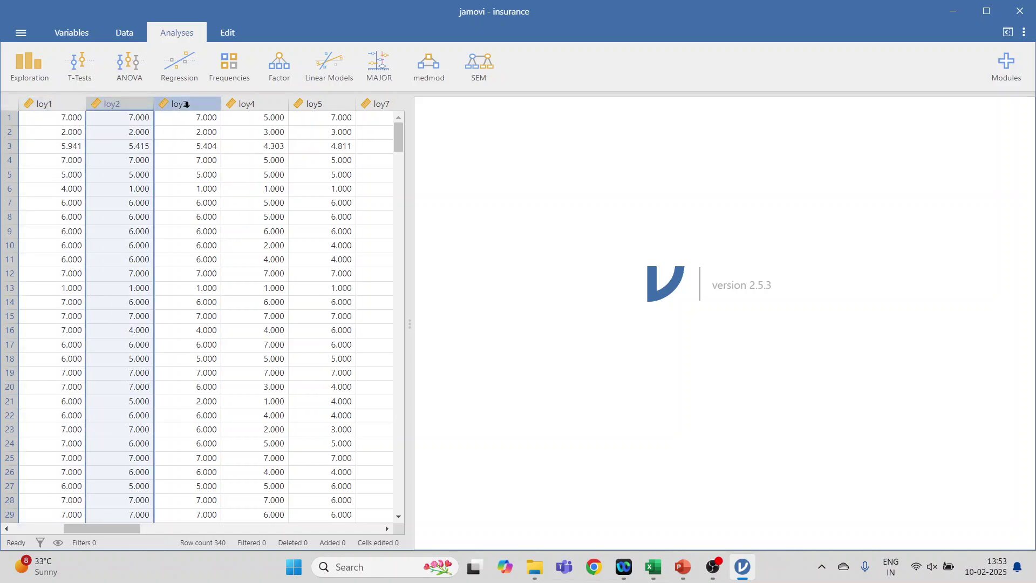
{"action": "left_click", "coordinate": [174, 104]}
{"action": "left_click", "coordinate": [264, 105]}
{"action": "left_click", "coordinate": [316, 103]}
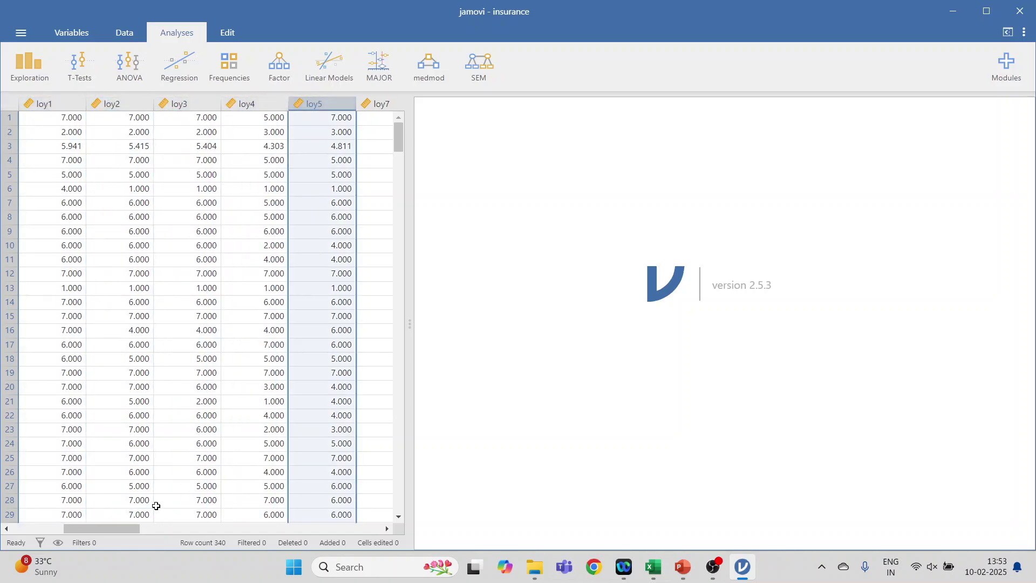
{"action": "left_click_drag", "start_coordinate": [132, 529], "coordinate": [158, 529]}
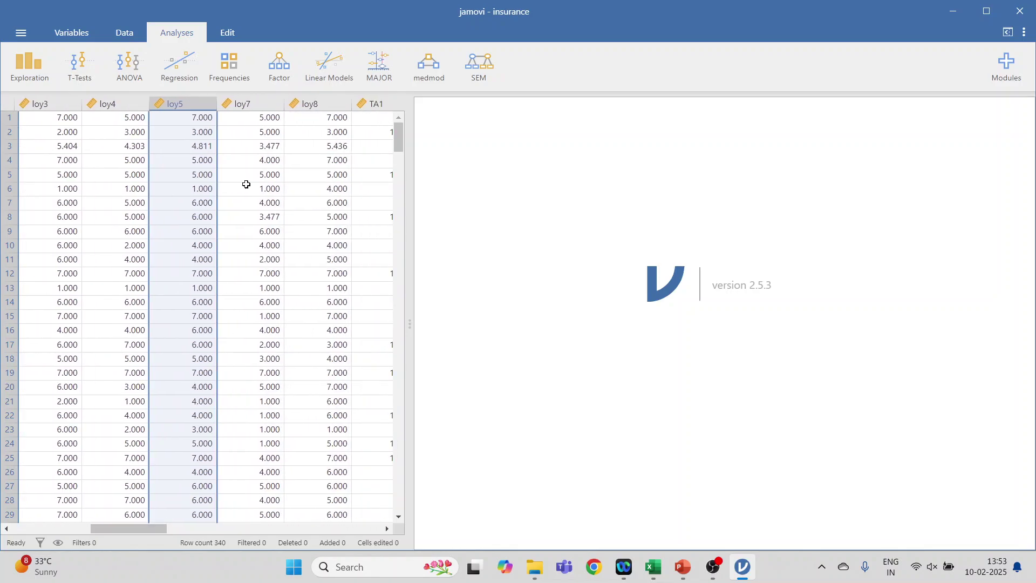
{"action": "left_click", "coordinate": [262, 107]}
{"action": "left_click", "coordinate": [313, 105]}
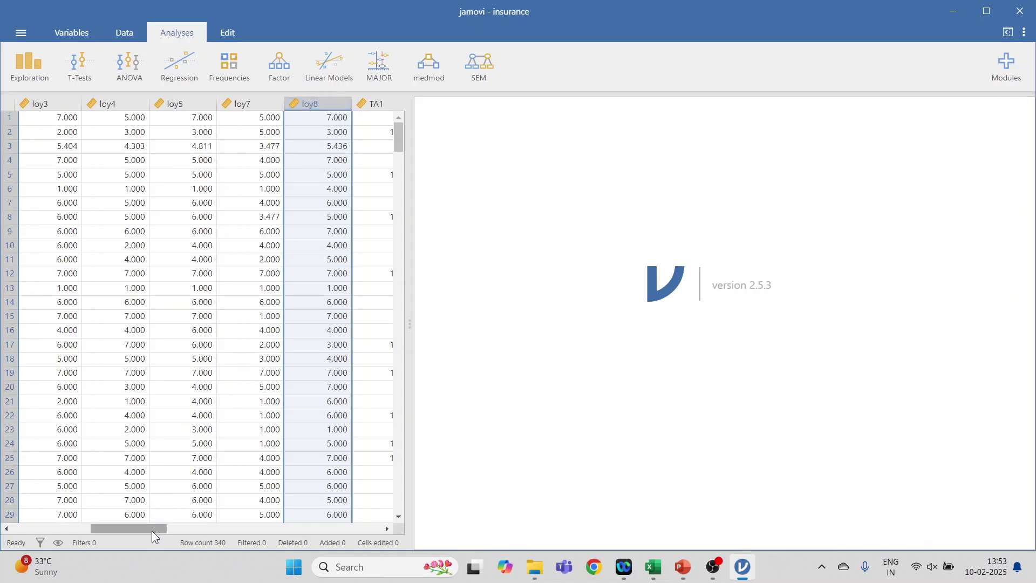
Step: Scroll further right to review the trust-in-agents columns TA1–TA4
{"action": "left_click_drag", "start_coordinate": [151, 530], "coordinate": [204, 529]}
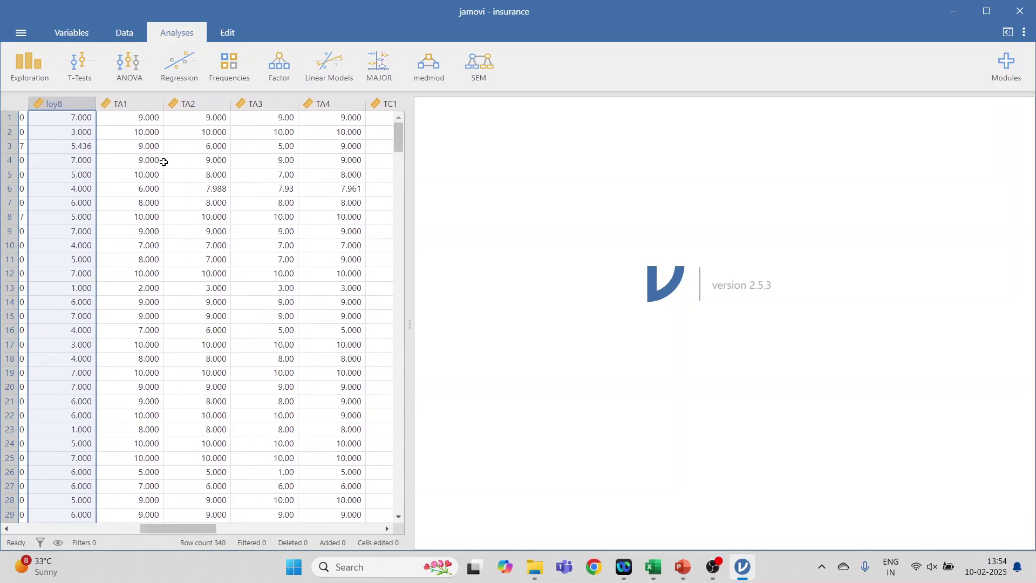
{"action": "left_click", "coordinate": [152, 107]}
{"action": "left_click", "coordinate": [192, 104]}
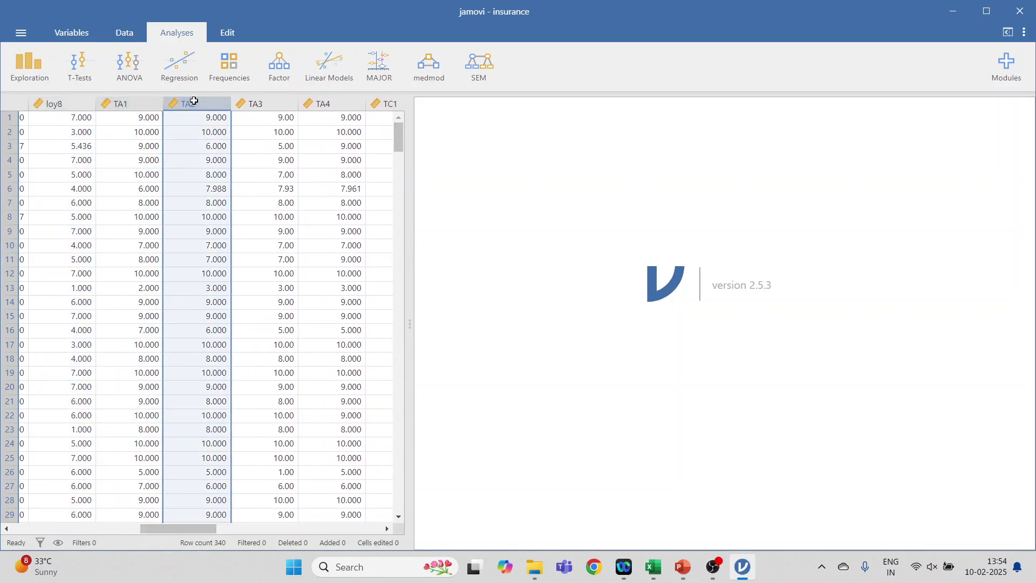
{"action": "left_click", "coordinate": [259, 104]}
{"action": "left_click", "coordinate": [329, 104]}
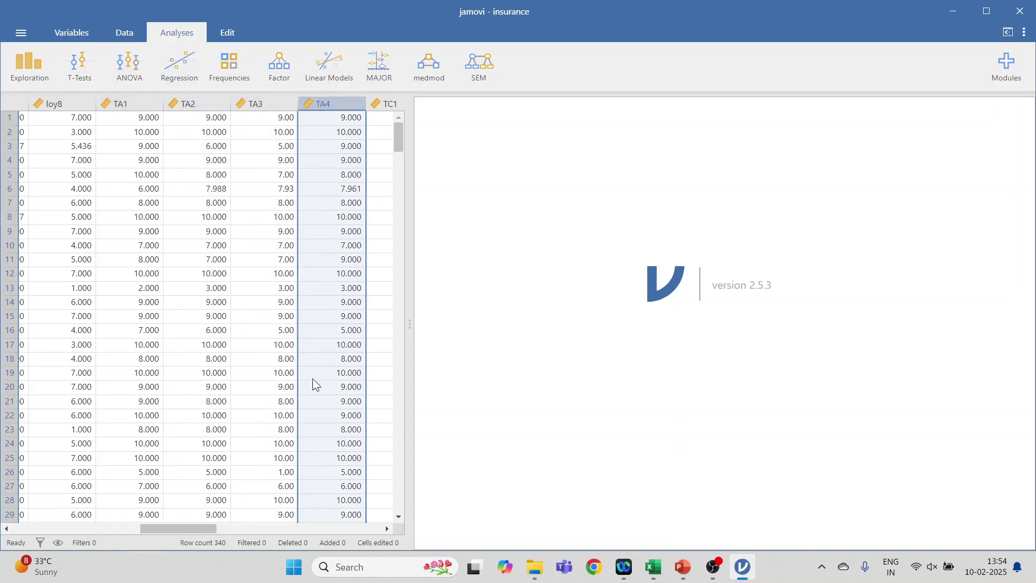
Step: Review the TC1–TC4 trust-in-company columns, then scroll back to the start
{"action": "left_click_drag", "start_coordinate": [206, 531], "coordinate": [261, 529]}
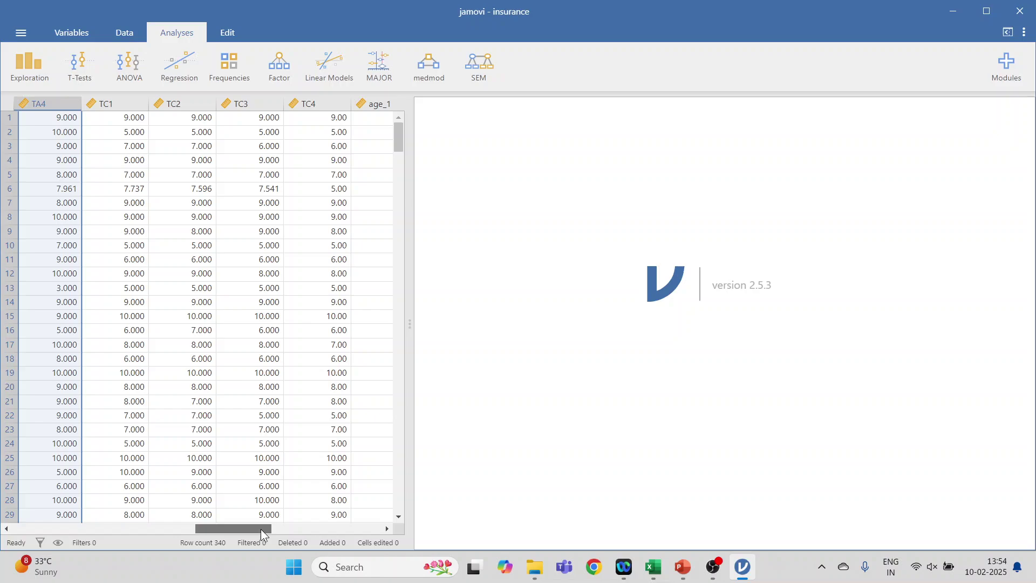
{"action": "left_click", "coordinate": [145, 104]}
{"action": "left_click", "coordinate": [176, 104]}
{"action": "left_click", "coordinate": [256, 102]}
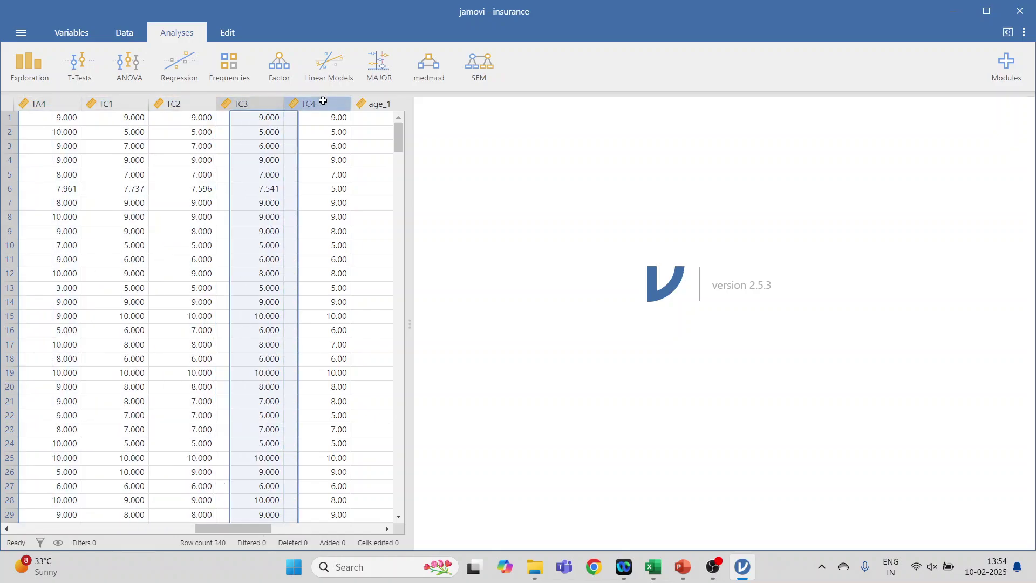
{"action": "left_click", "coordinate": [323, 100]}
{"action": "left_click_drag", "start_coordinate": [256, 528], "coordinate": [73, 544]}
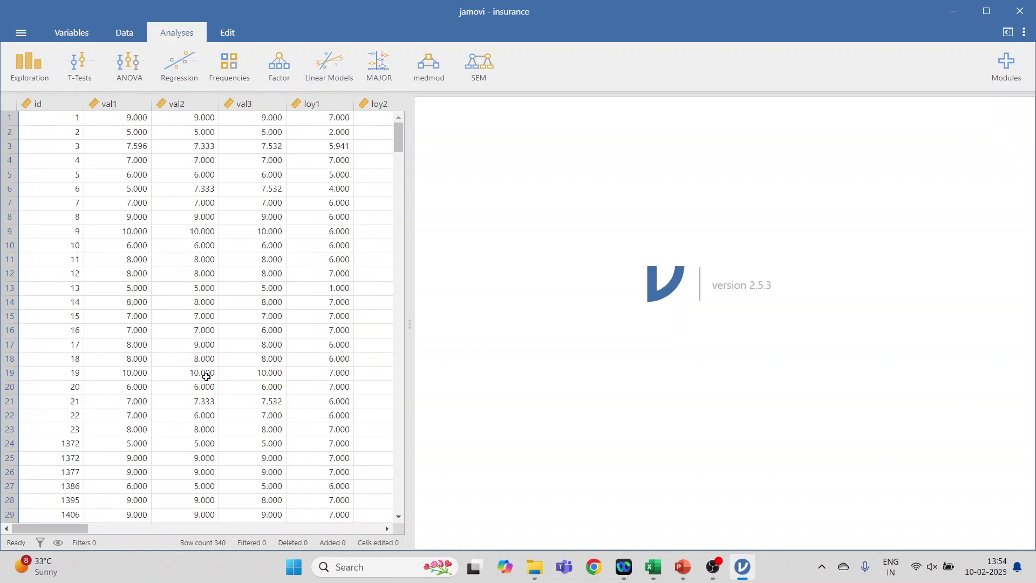
Step: Start a Confirmatory Factor Analysis with val1–val3 loaded on a factor named ValueInsurance
{"action": "left_click", "coordinate": [270, 72]}
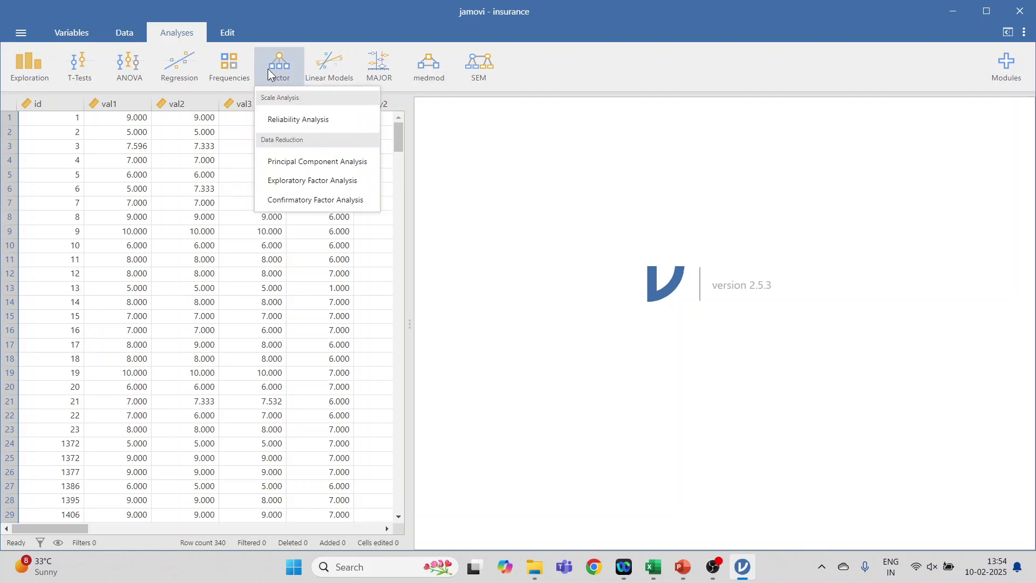
{"action": "left_click", "coordinate": [299, 202]}
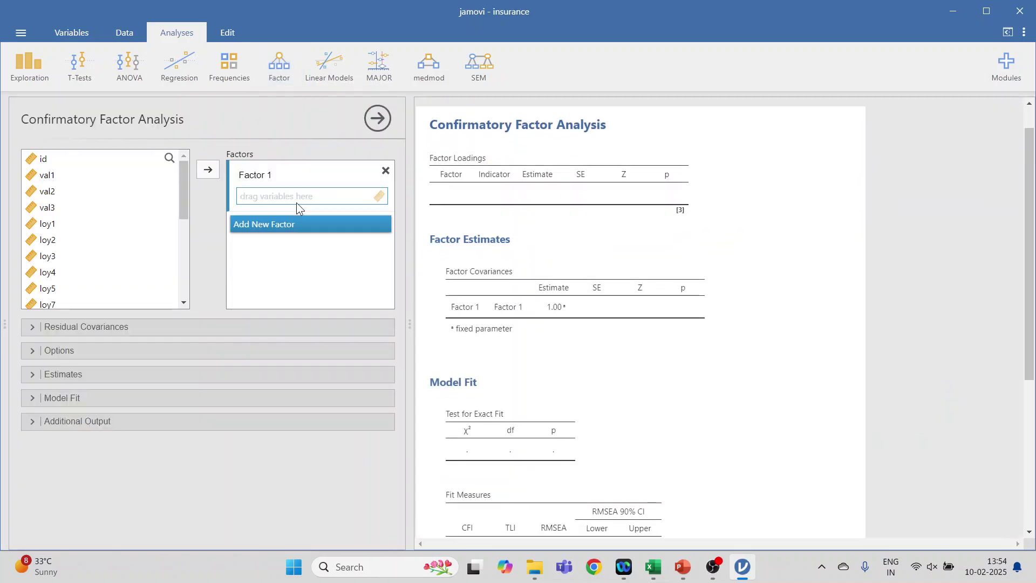
{"action": "left_click", "coordinate": [47, 177]}
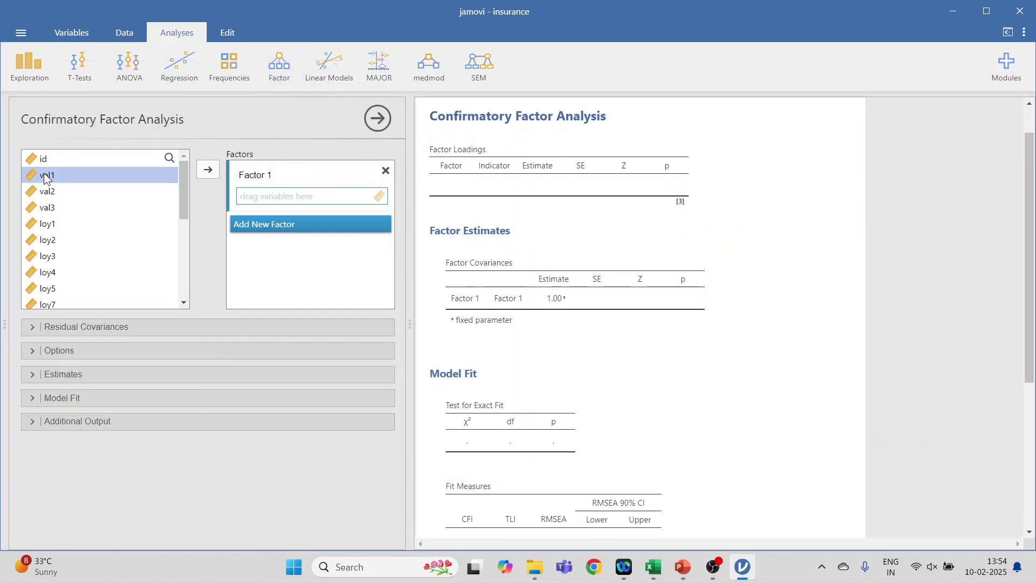
{"action": "key", "text": "shift+Down"}
{"action": "key", "text": "shift+Down"}
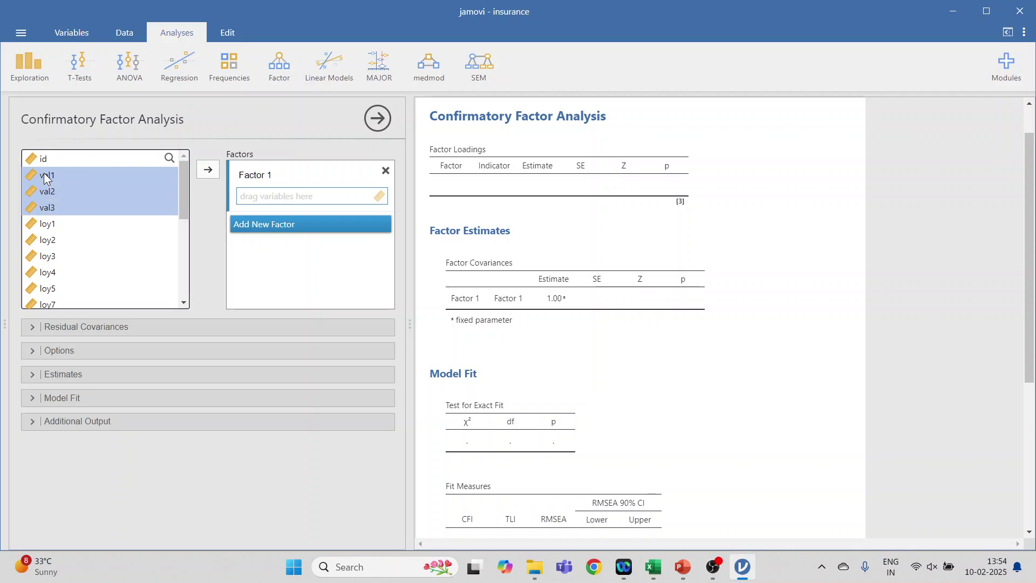
{"action": "left_click", "coordinate": [209, 170]}
{"action": "left_click", "coordinate": [256, 173]}
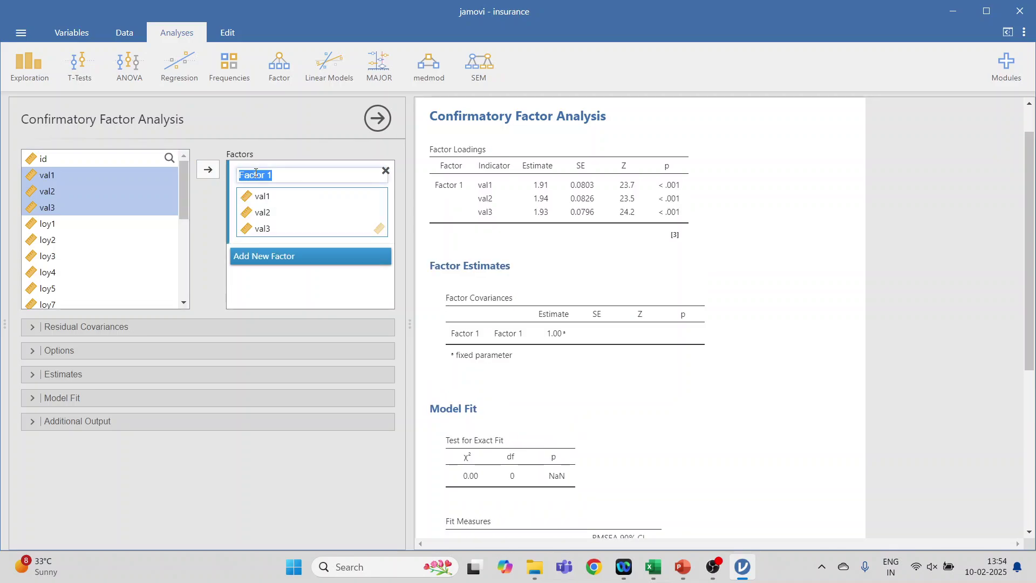
{"action": "type", "text": "Value"}
{"action": "type", "text": "Insurance"}
Step: Add a second factor and load the loy items onto it
{"action": "left_click", "coordinate": [287, 257]}
{"action": "scroll", "coordinate": [112, 268], "scroll_direction": "down", "scroll_amount": 2}
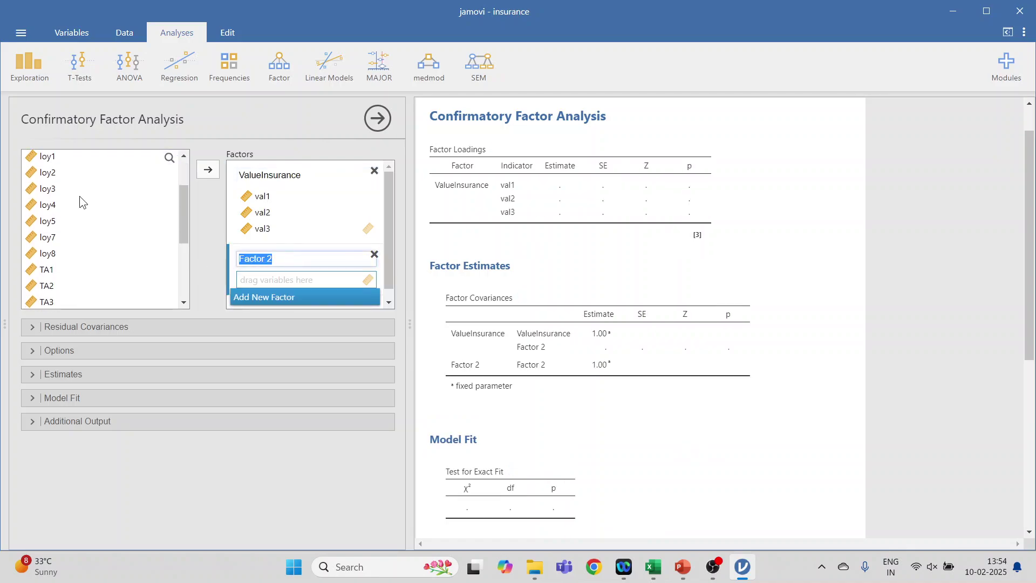
{"action": "left_click", "coordinate": [51, 157]}
{"action": "key", "text": "shift+Down"}
{"action": "key", "text": "shift+Down"}
{"action": "key", "text": "shift+Down"}
{"action": "key", "text": "shift+Down"}
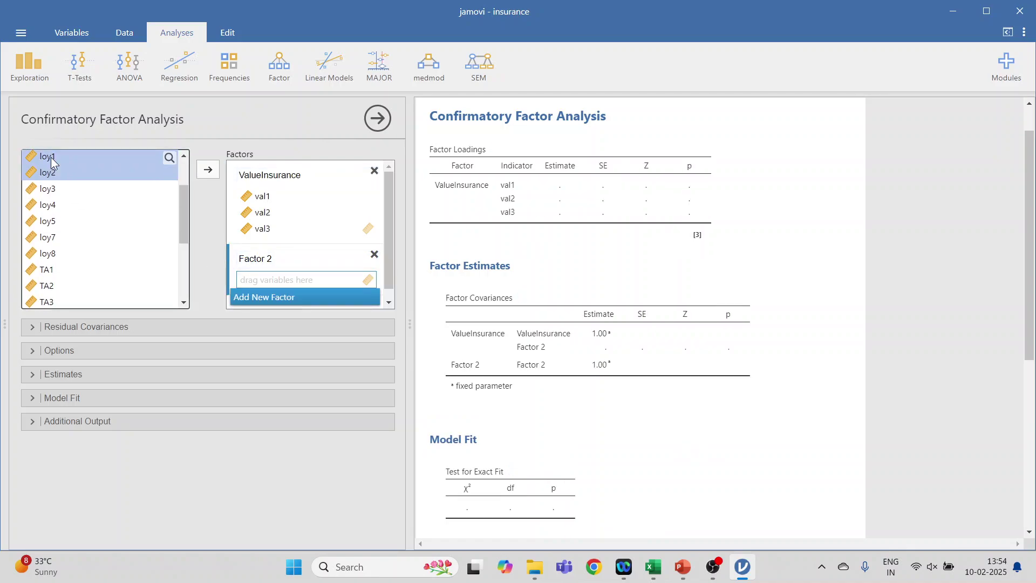
{"action": "key", "text": "shift+Down"}
{"action": "key", "text": "shift+Down"}
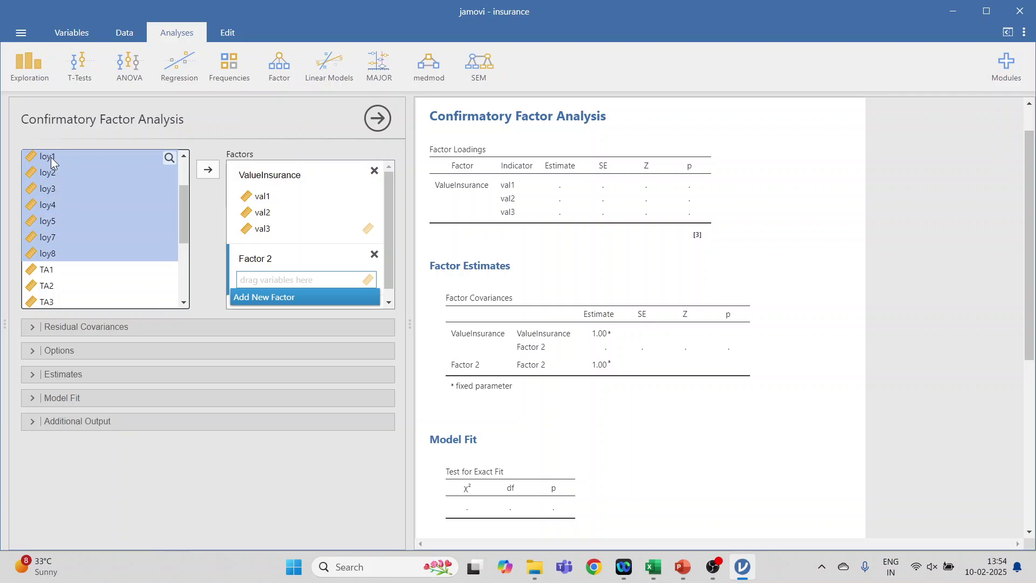
{"action": "left_click", "coordinate": [208, 170]}
Step: Rename the second factor to Loyalty and add an empty third factor
{"action": "scroll", "coordinate": [302, 243], "scroll_direction": "down", "scroll_amount": 2}
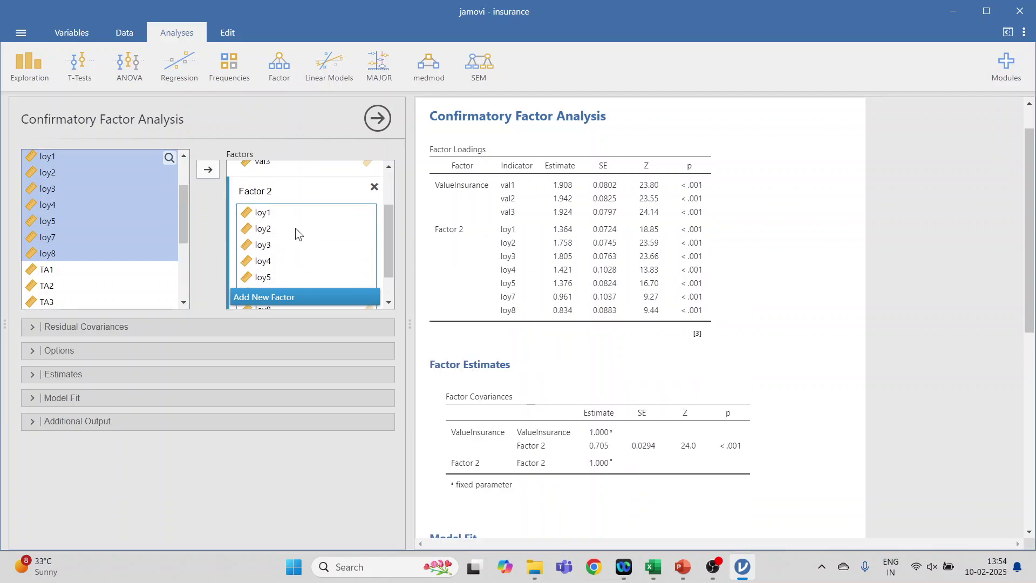
{"action": "left_click", "coordinate": [282, 190]}
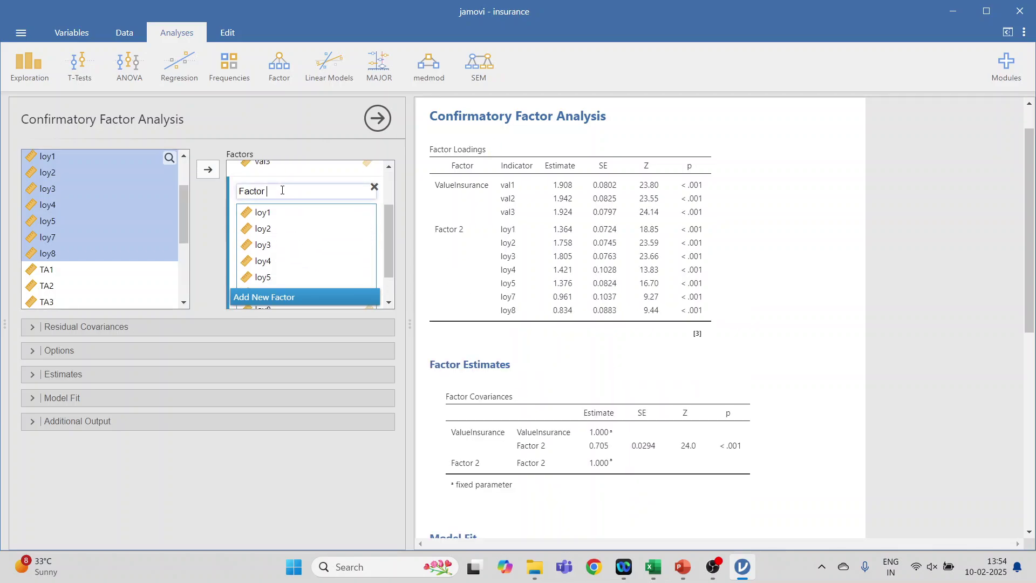
{"action": "key", "text": "ctrl+a"}
{"action": "key", "text": "BackSpace"}
{"action": "type", "text": "Loyalty"}
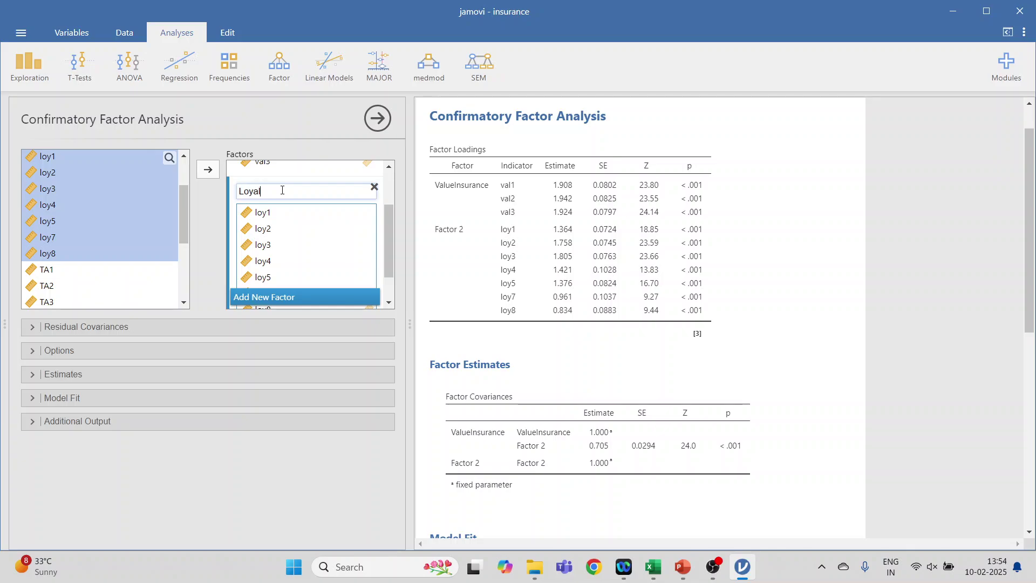
{"action": "key", "text": "Return"}
{"action": "scroll", "coordinate": [312, 249], "scroll_direction": "down", "scroll_amount": 1}
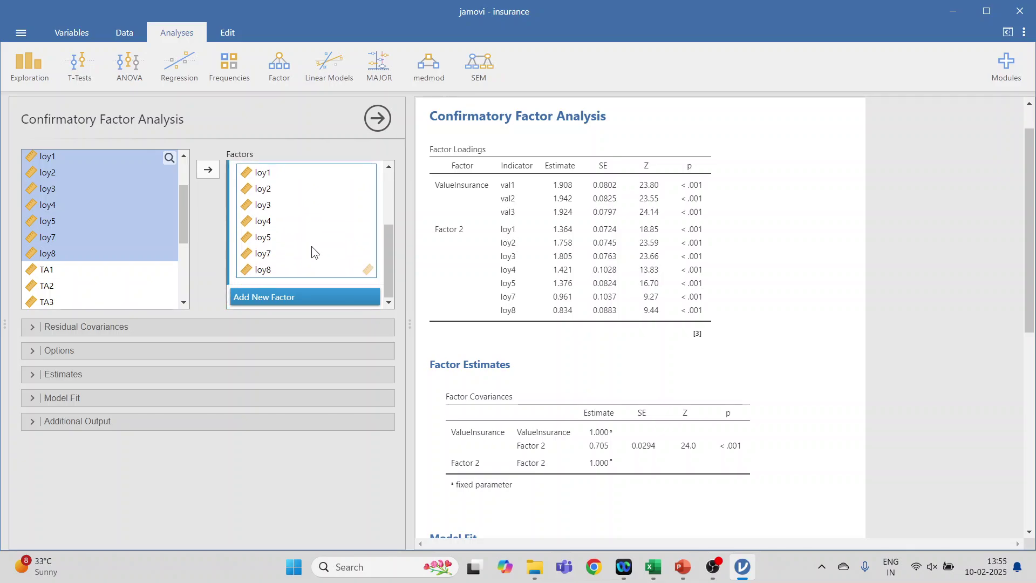
{"action": "left_click", "coordinate": [288, 302]}
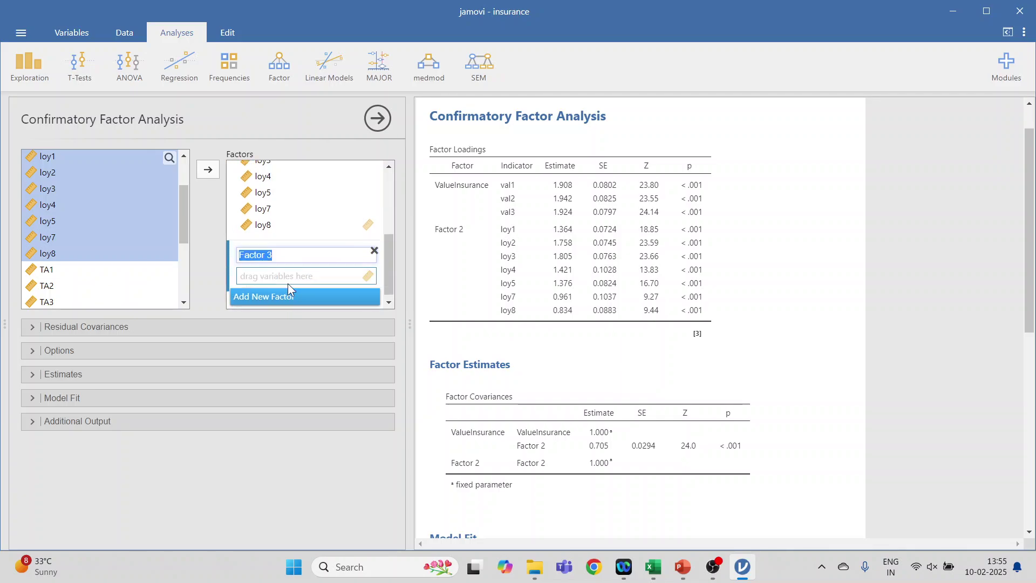
Step: Load TA1–TA4 onto the third factor
{"action": "left_click", "coordinate": [54, 271]}
{"action": "left_click", "coordinate": [55, 278], "text": "shift"}
{"action": "key", "text": "shift+Down"}
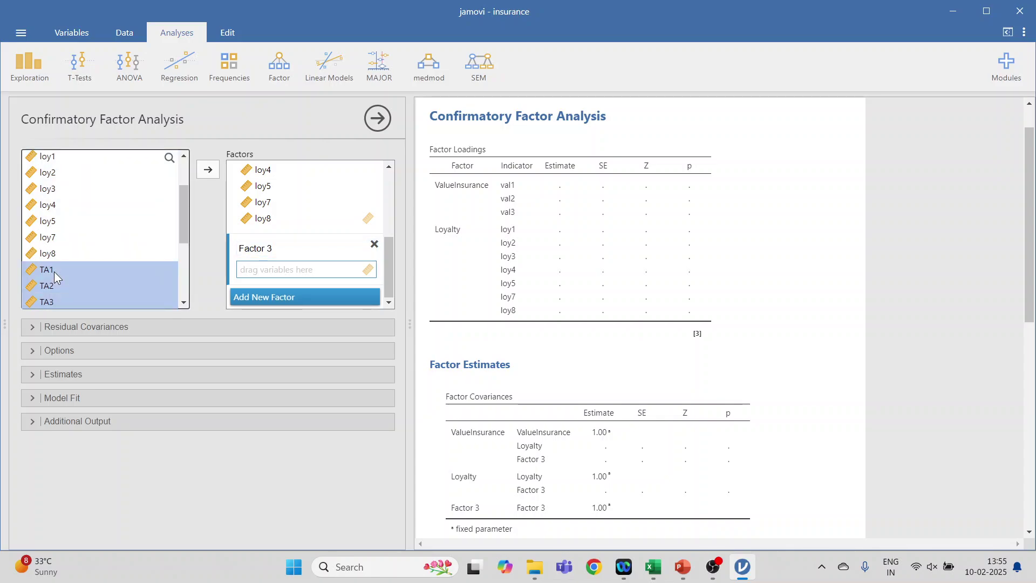
{"action": "key", "text": "shift+Down"}
{"action": "key", "text": "shift+Down"}
{"action": "scroll", "coordinate": [65, 264], "scroll_direction": "down", "scroll_amount": 3}
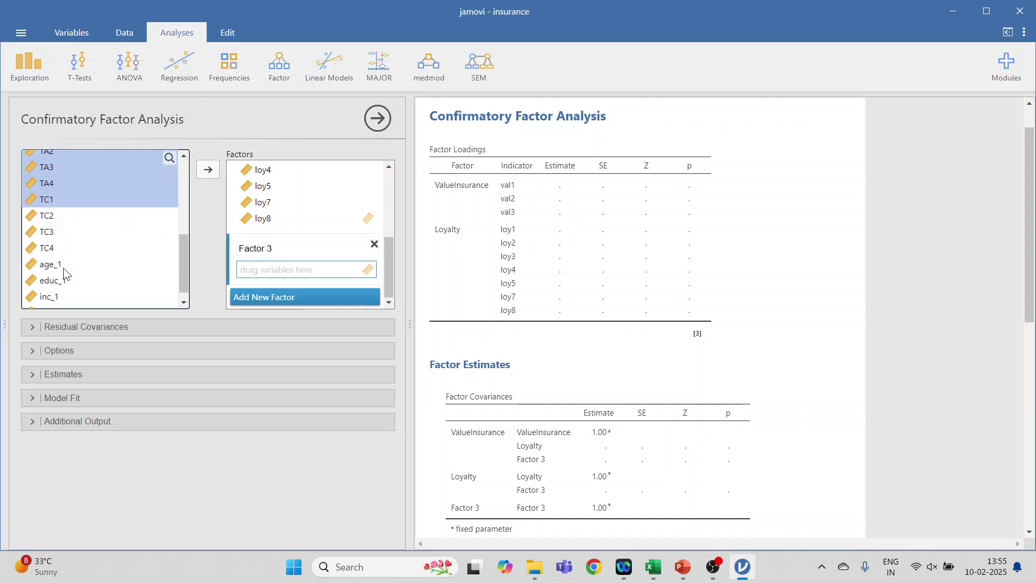
{"action": "key", "text": "shift+Up"}
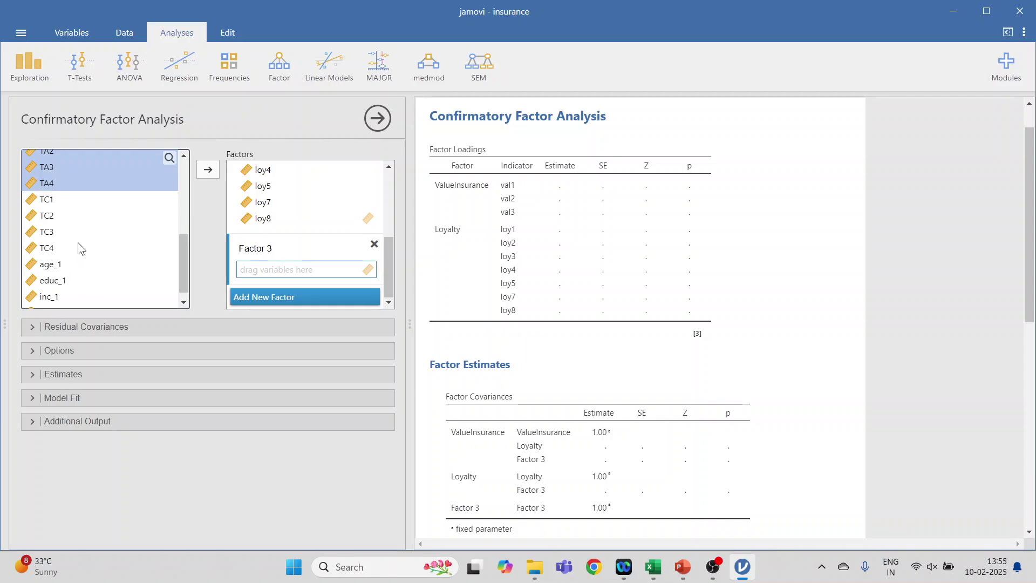
{"action": "left_click", "coordinate": [213, 170]}
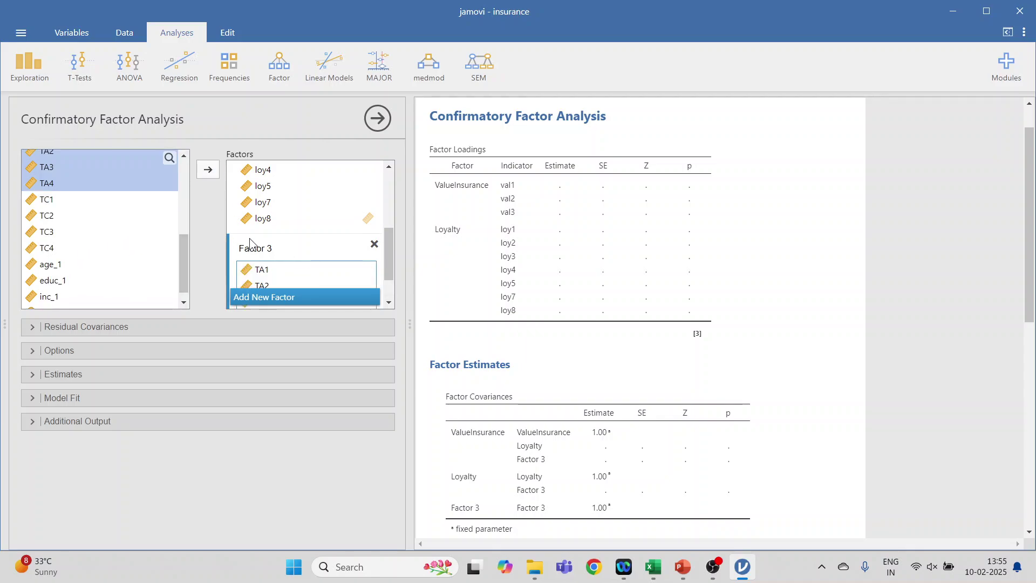
Step: Rename the third factor from Factor 3 to TrustAgents
{"action": "left_click", "coordinate": [261, 250]}
{"action": "left_click", "coordinate": [260, 250]}
{"action": "key", "text": "BackSpace"}
{"action": "key", "text": "BackSpace"}
{"action": "key", "text": "BackSpace"}
{"action": "key", "text": "BackSpace"}
{"action": "key", "text": "BackSpace"}
{"action": "key", "text": "BackSpace"}
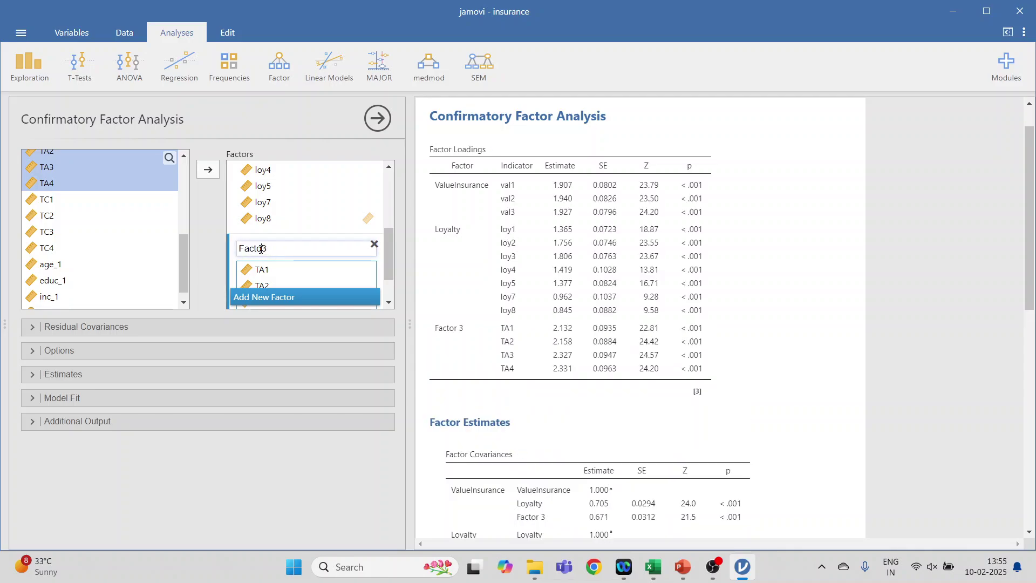
{"action": "key", "text": "BackSpace"}
{"action": "key", "text": "BackSpace"}
{"action": "type", "text": "TrustAgents"}
Step: Add a fourth factor containing TC1–TC4 and rename it TrustCompany
{"action": "left_click", "coordinate": [273, 299]}
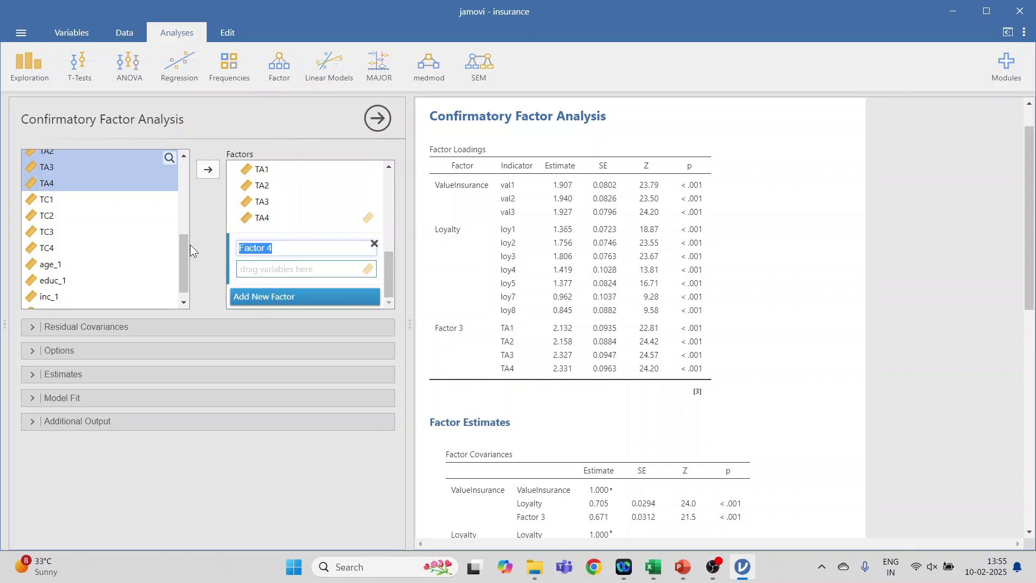
{"action": "left_click", "coordinate": [54, 201]}
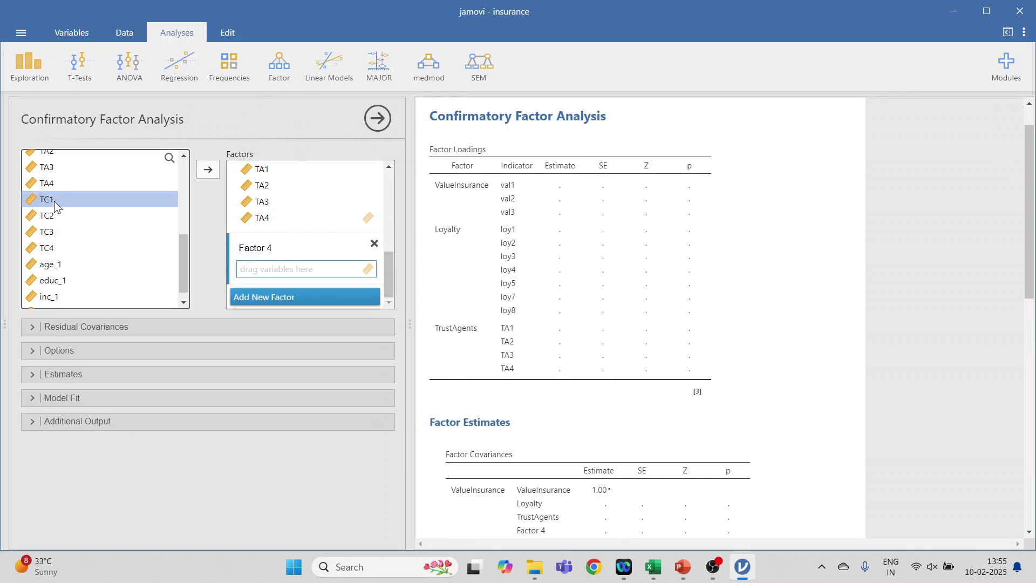
{"action": "key", "text": "shift+Down"}
{"action": "key", "text": "shift+Down"}
{"action": "key", "text": "shift+Down"}
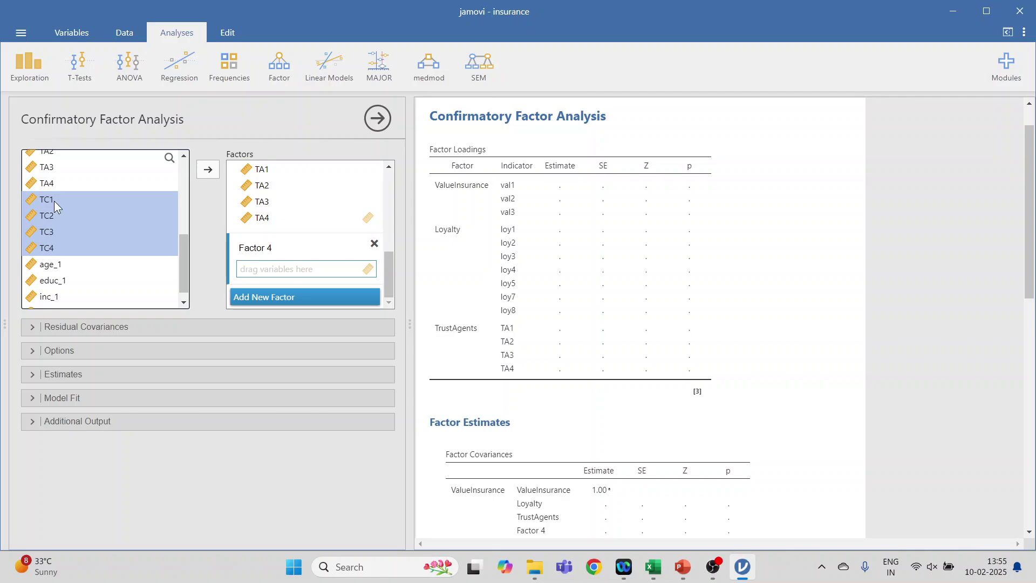
{"action": "left_click", "coordinate": [208, 169]}
{"action": "left_click", "coordinate": [281, 251]}
{"action": "left_click", "coordinate": [282, 248]}
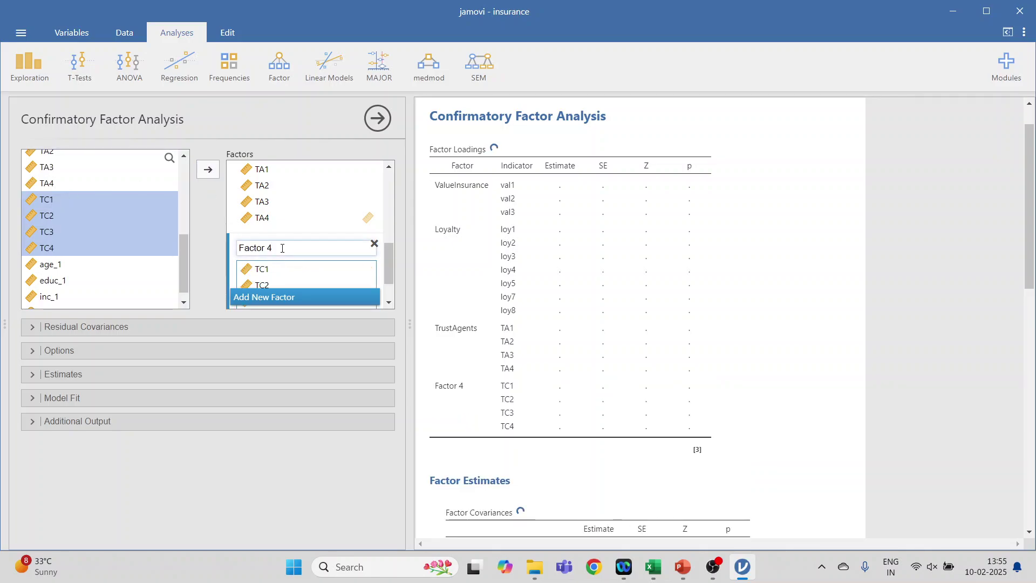
{"action": "key", "text": "BackSpace"}
{"action": "key", "text": "BackSpace"}
{"action": "key", "text": "BackSpace"}
{"action": "key", "text": "BackSpace"}
{"action": "key", "text": "BackSpace"}
{"action": "key", "text": "BackSpace"}
{"action": "key", "text": "BackSpace"}
{"action": "key", "text": "BackSpace"}
{"action": "type", "text": "TrustCo"}
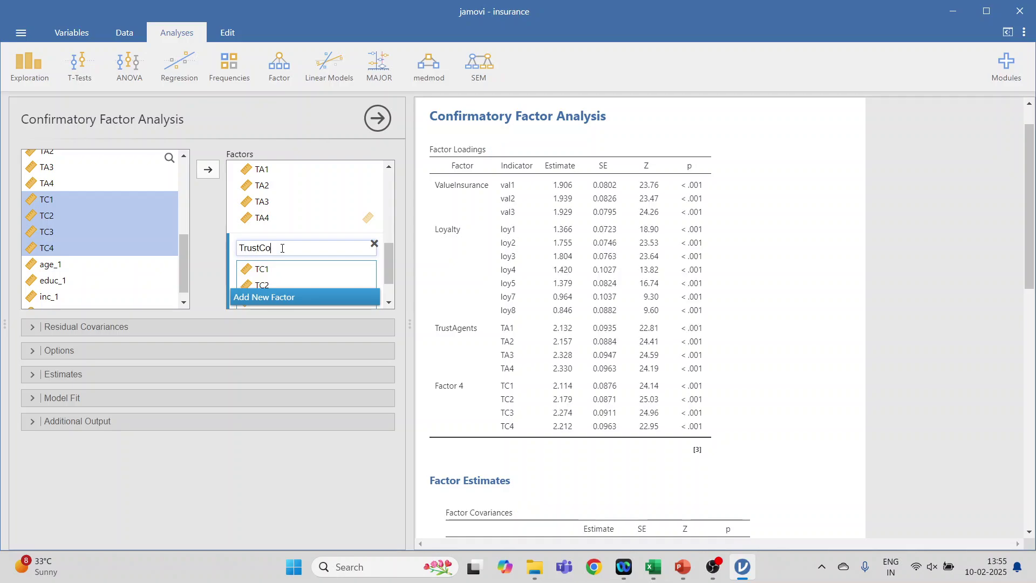
{"action": "type", "text": "mpany"}
{"action": "scroll", "coordinate": [391, 232], "scroll_direction": "down", "scroll_amount": 1}
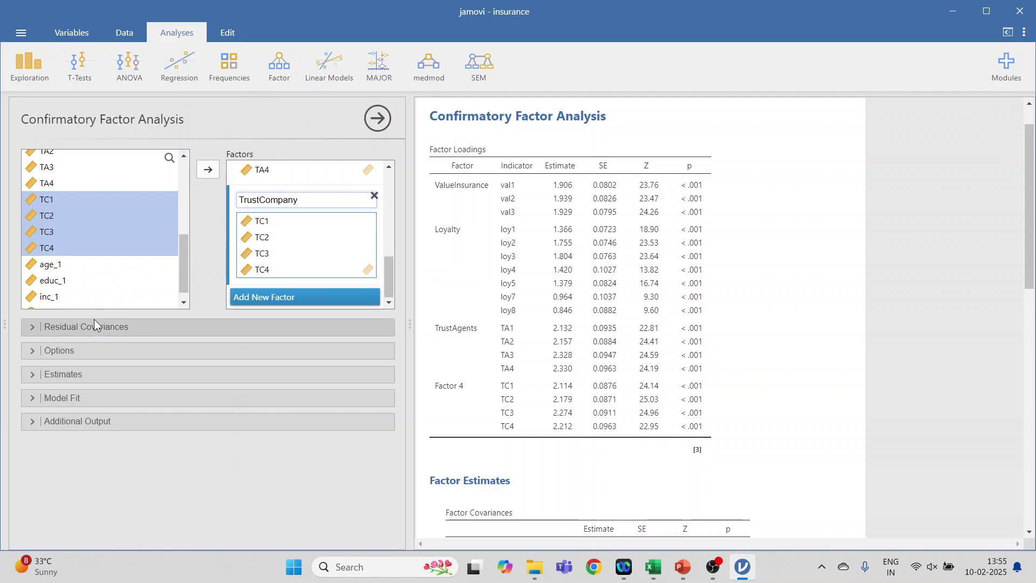
Step: Collapse the residual covariance settings and expand the missing-value and Estimates options
{"action": "left_click", "coordinate": [31, 327]}
{"action": "left_click", "coordinate": [31, 326]}
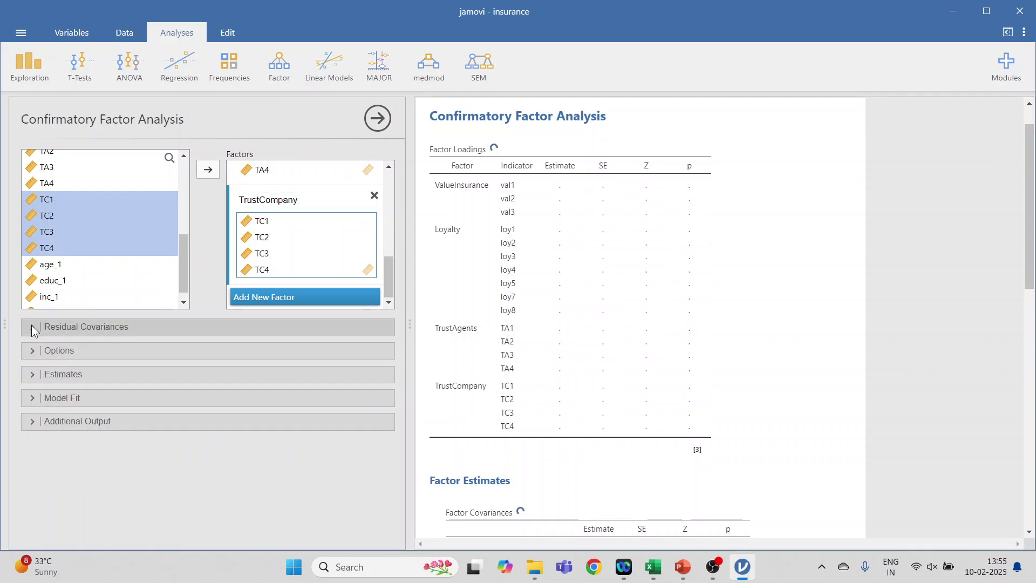
{"action": "left_click", "coordinate": [31, 348]}
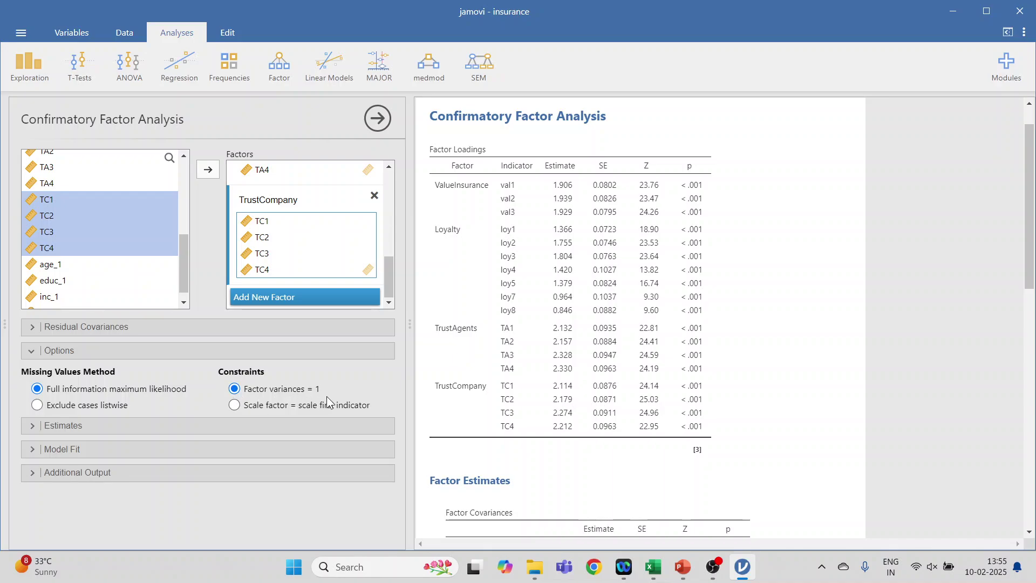
{"action": "left_click", "coordinate": [27, 426]}
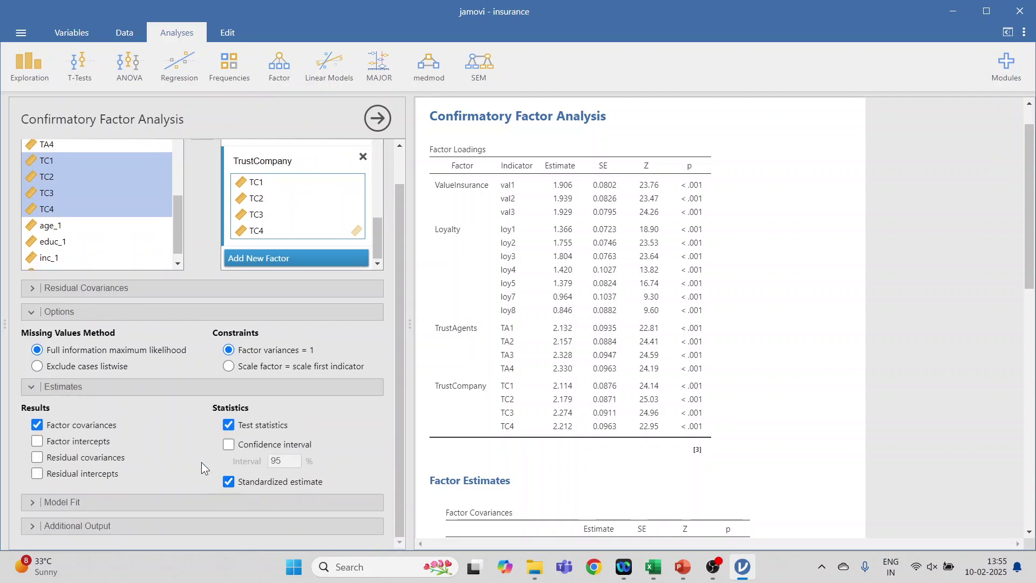
Step: Add SRMR to the model fit measures and expand Additional Output
{"action": "left_click", "coordinate": [32, 504]}
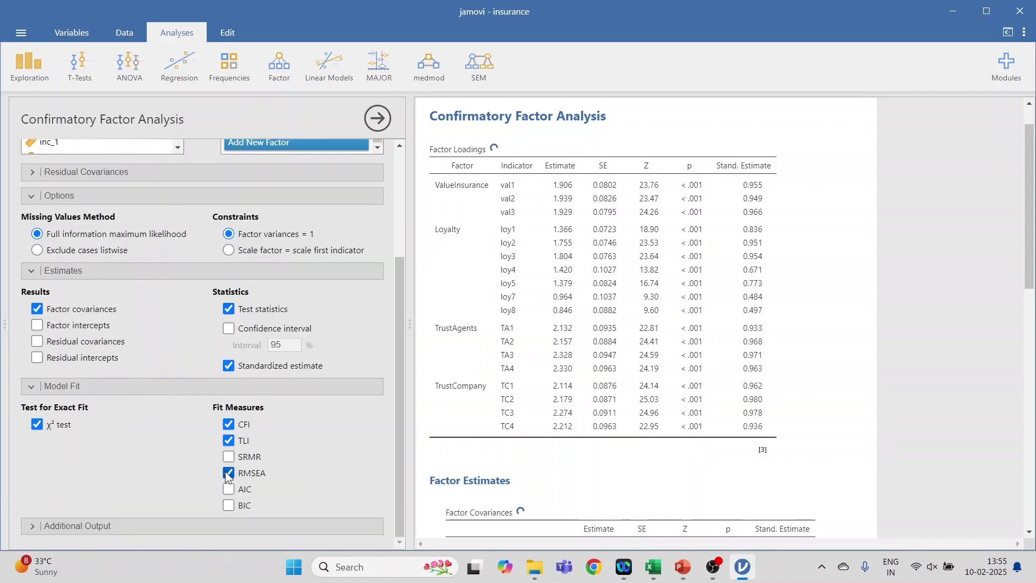
{"action": "left_click", "coordinate": [228, 458]}
{"action": "left_click", "coordinate": [65, 388]}
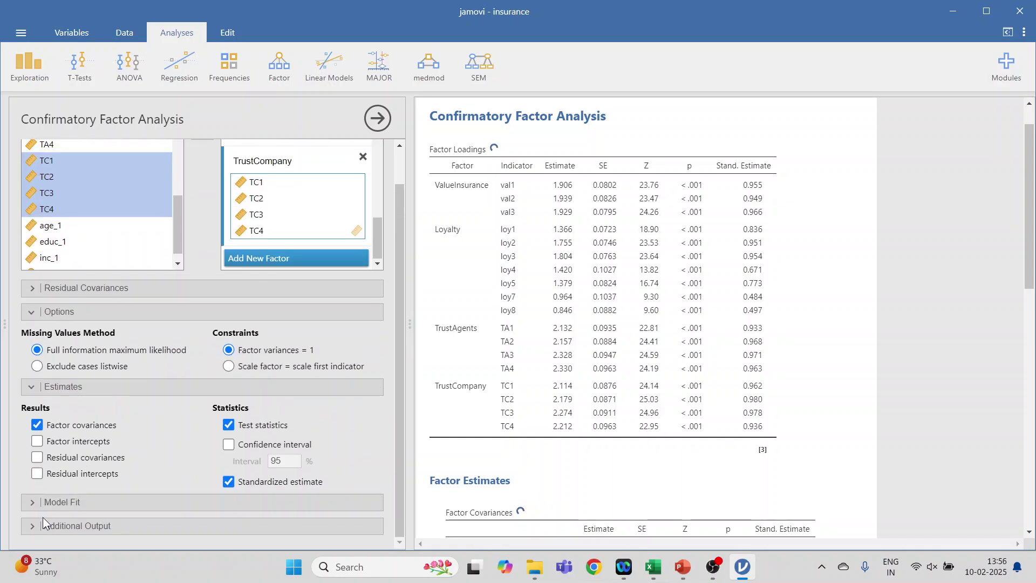
{"action": "left_click", "coordinate": [59, 525]}
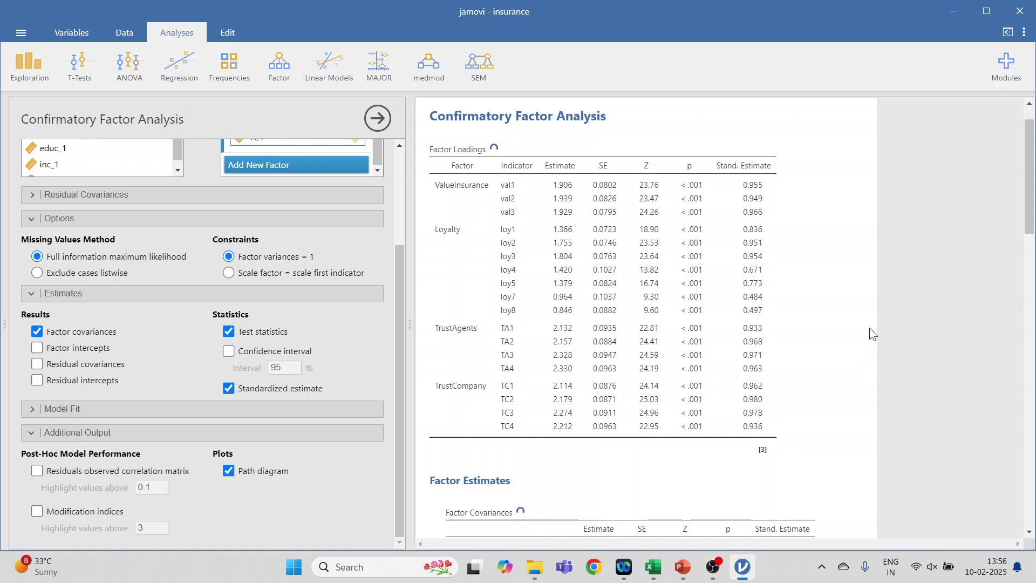
{"action": "scroll", "coordinate": [872, 329], "scroll_direction": "down", "scroll_amount": 15}
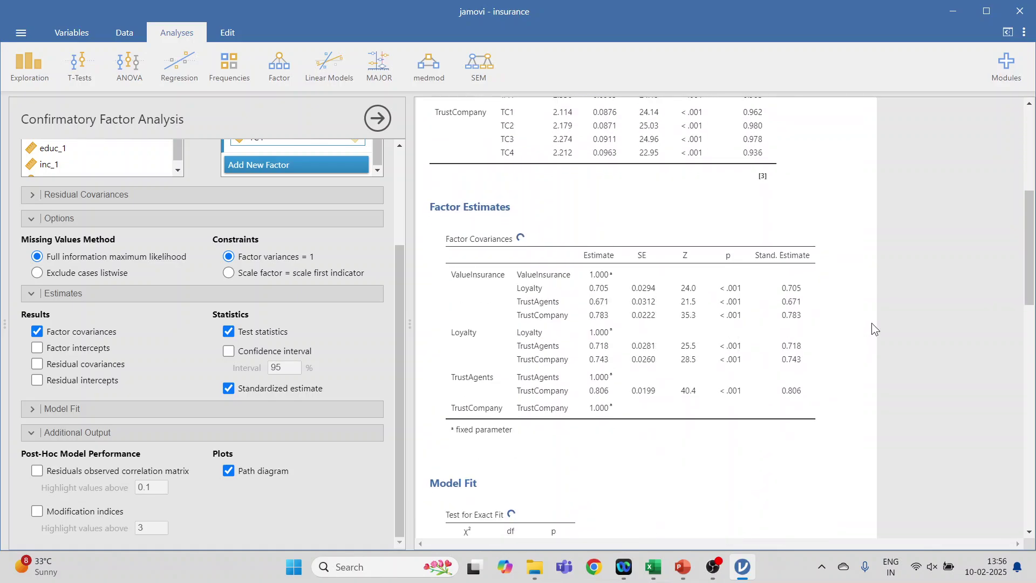
{"action": "scroll", "coordinate": [870, 323], "scroll_direction": "down", "scroll_amount": 2}
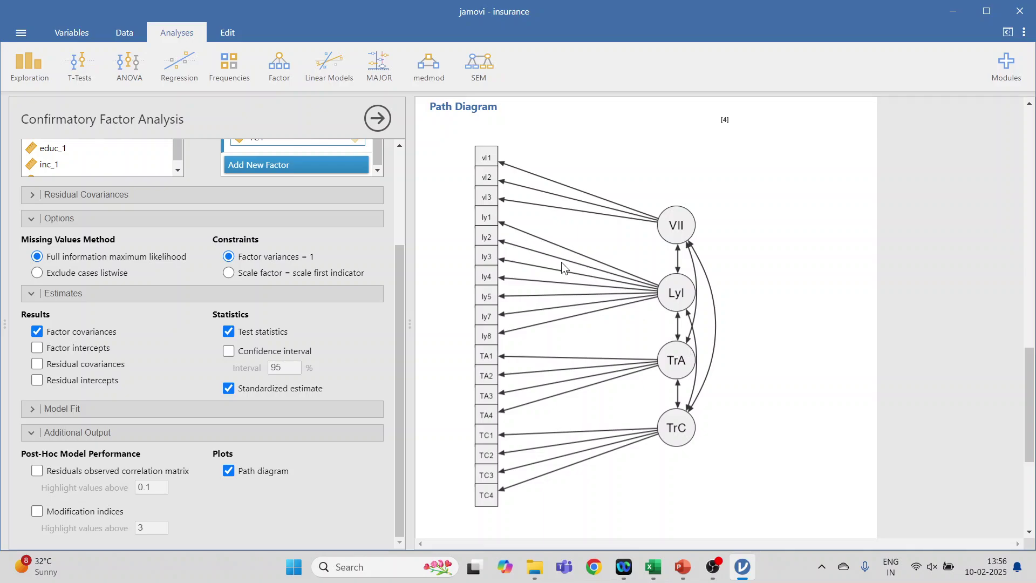
{"action": "scroll", "coordinate": [590, 279], "scroll_direction": "up", "scroll_amount": 5}
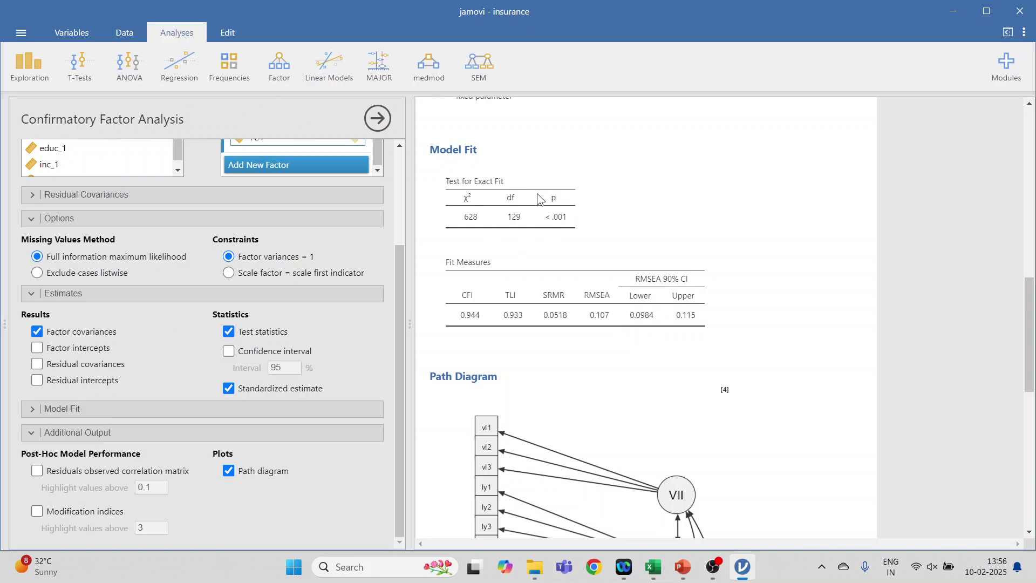
{"action": "scroll", "coordinate": [629, 249], "scroll_direction": "up", "scroll_amount": 3}
{"action": "scroll", "coordinate": [629, 249], "scroll_direction": "up", "scroll_amount": 3}
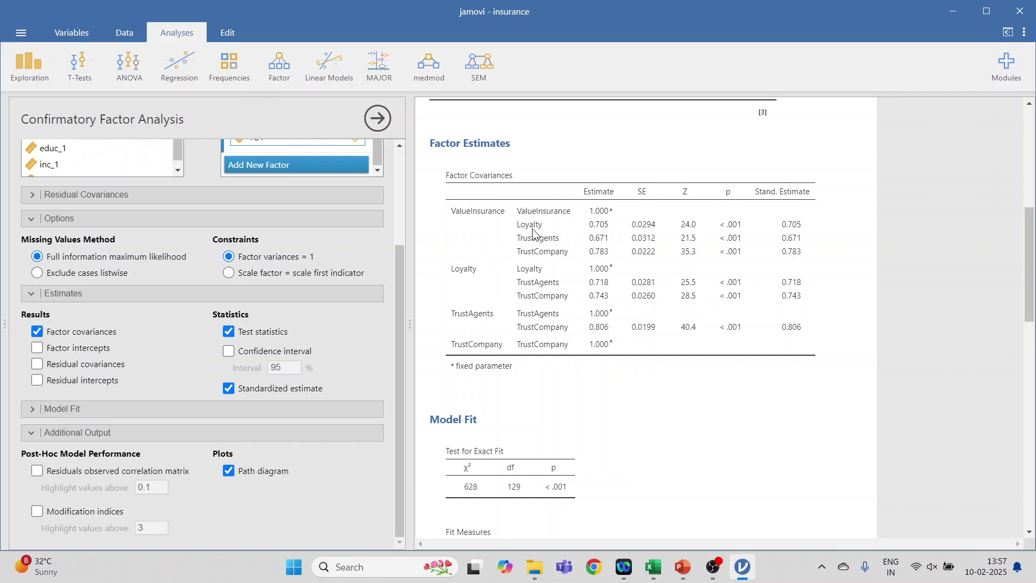
{"action": "scroll", "coordinate": [574, 271], "scroll_direction": "up", "scroll_amount": 9}
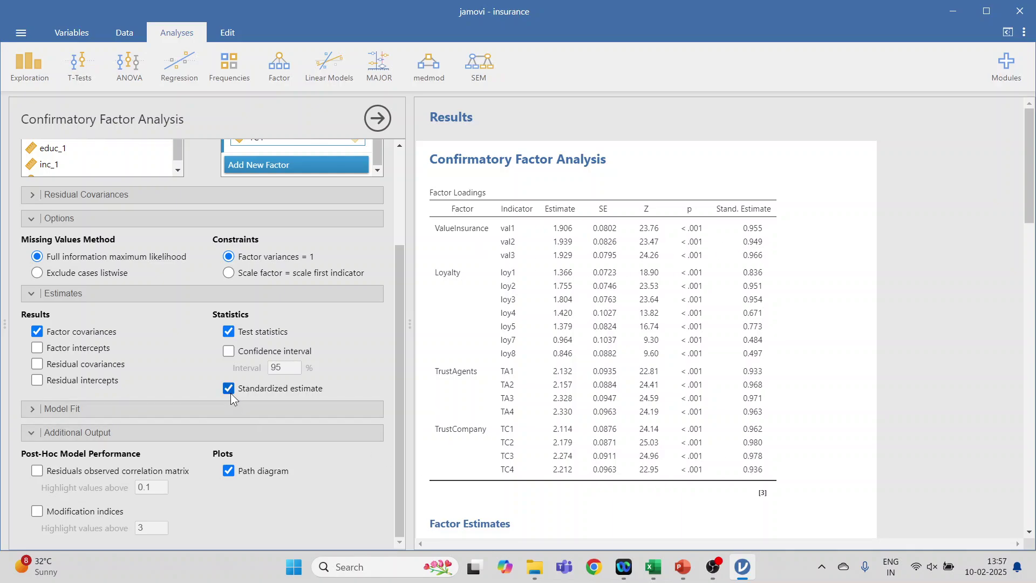
Step: Present slide 6 on chi-square model fit as a full-screen slideshow in PowerPoint
{"action": "left_click", "coordinate": [682, 567]}
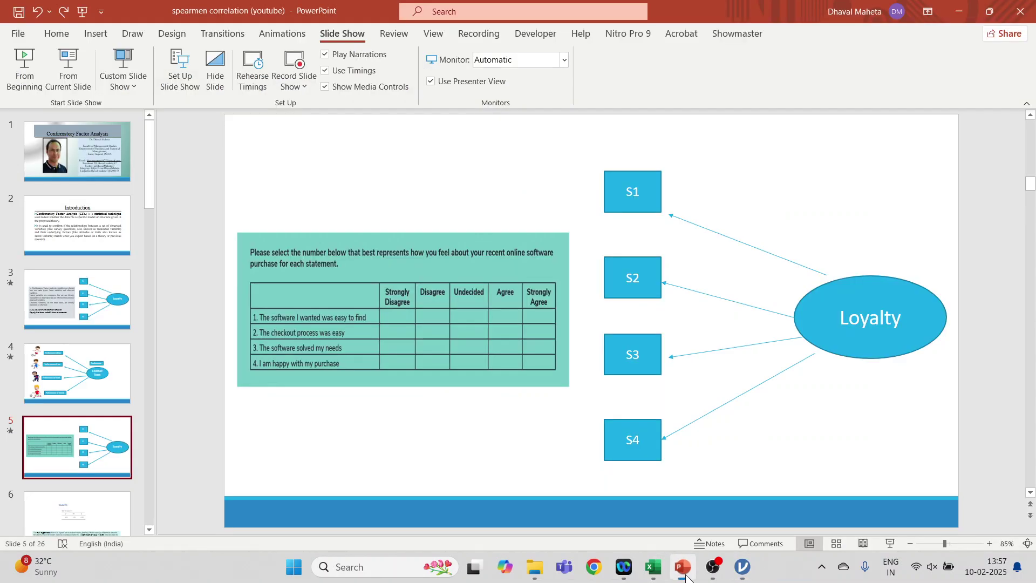
{"action": "left_click", "coordinate": [110, 515]}
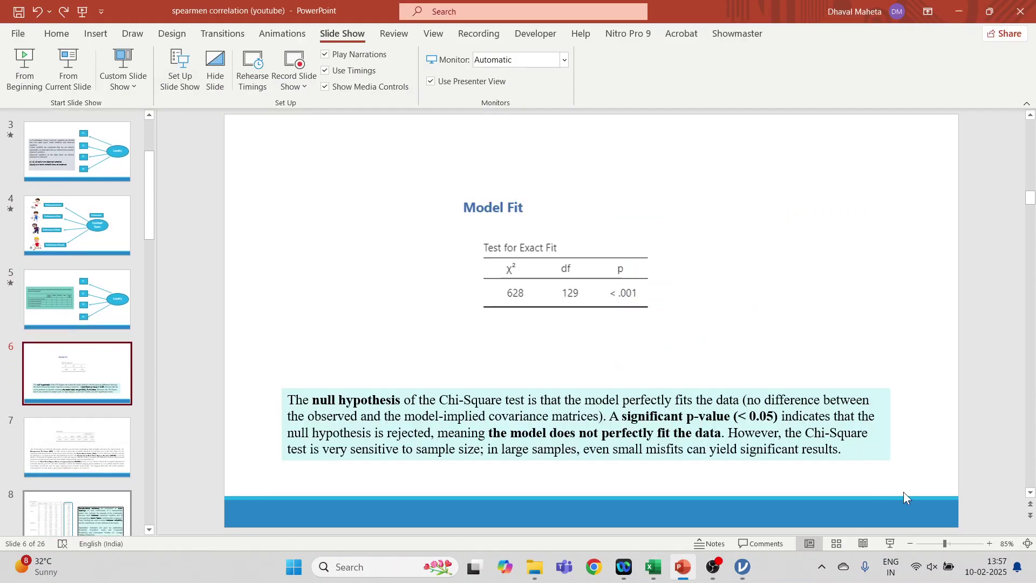
{"action": "left_click", "coordinate": [889, 542]}
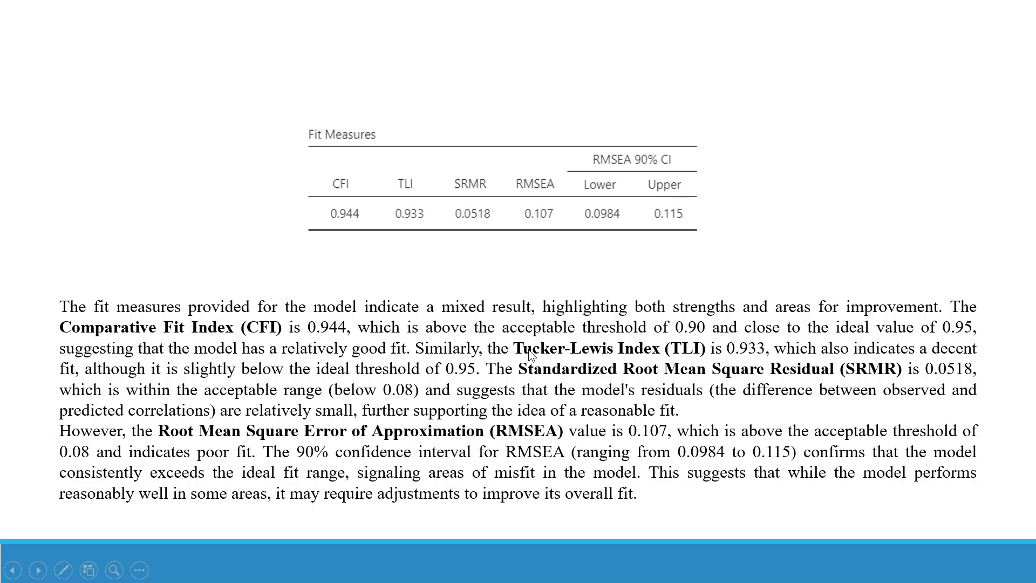
Step: Exit the slideshow, compare with jamovi's Fit Measures output, then present slide 7 again
{"action": "key", "text": "Escape"}
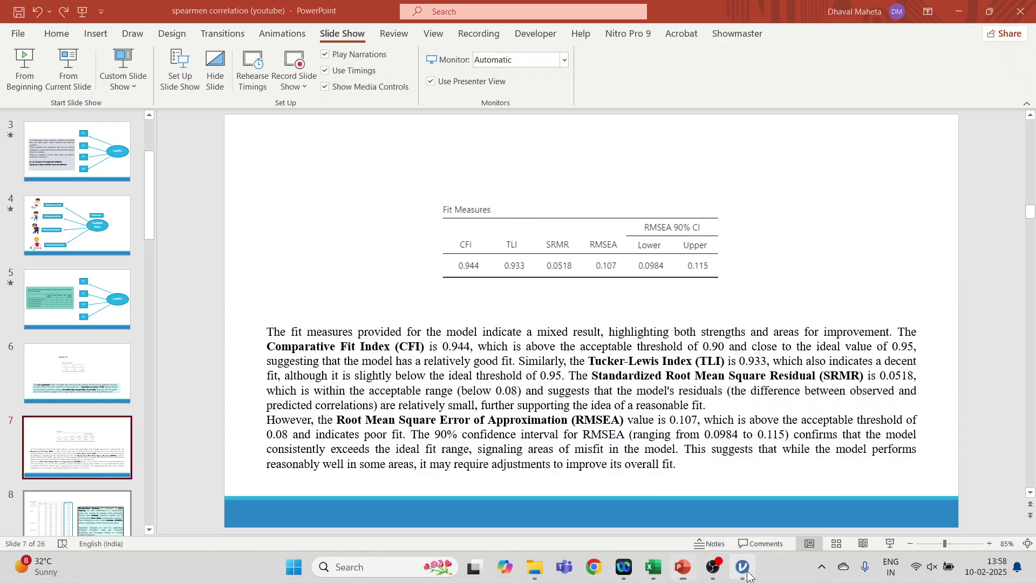
{"action": "left_click", "coordinate": [747, 575]}
{"action": "scroll", "coordinate": [606, 438], "scroll_direction": "down", "scroll_amount": 10}
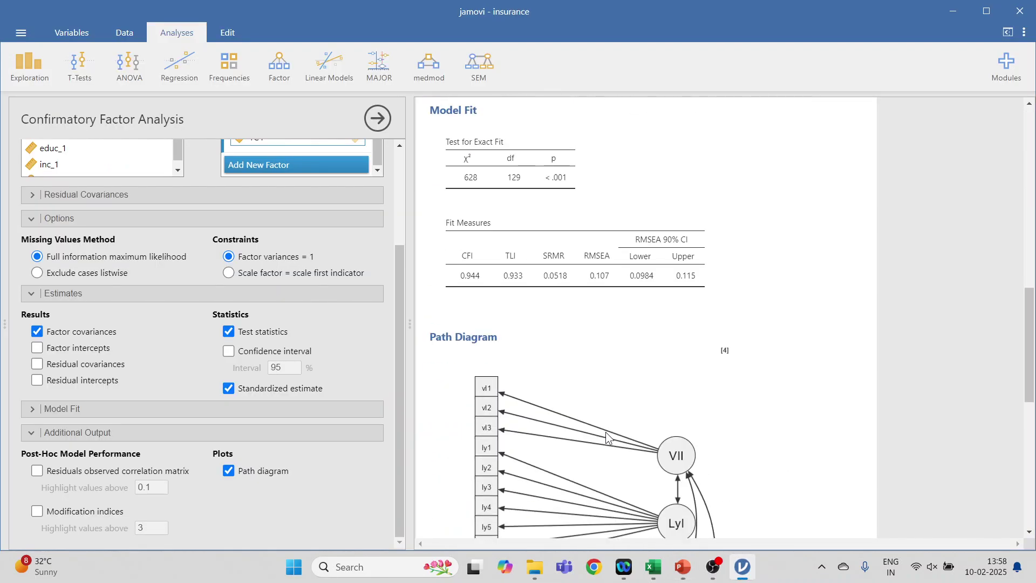
{"action": "left_click", "coordinate": [685, 568]}
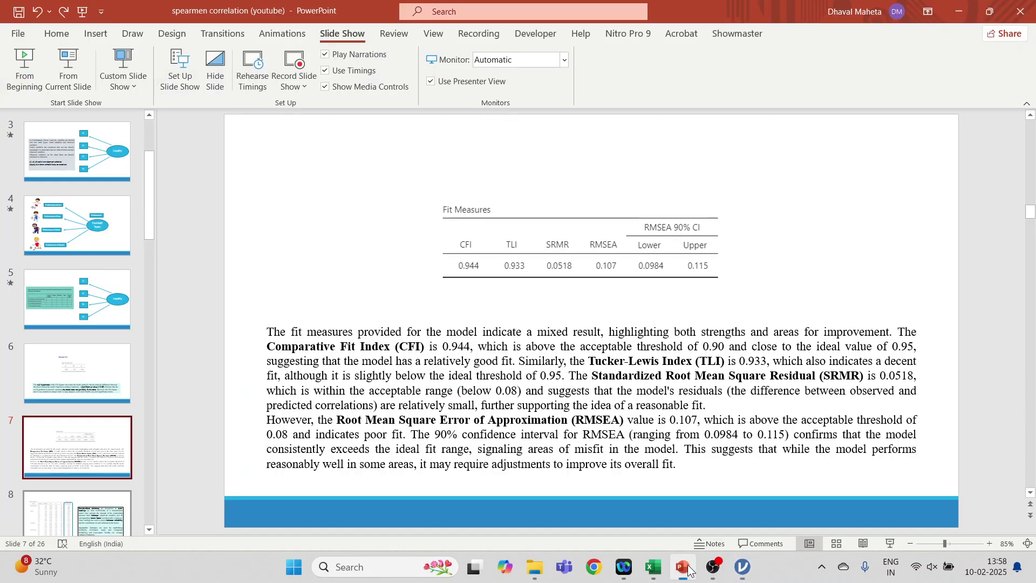
{"action": "left_click", "coordinate": [891, 543]}
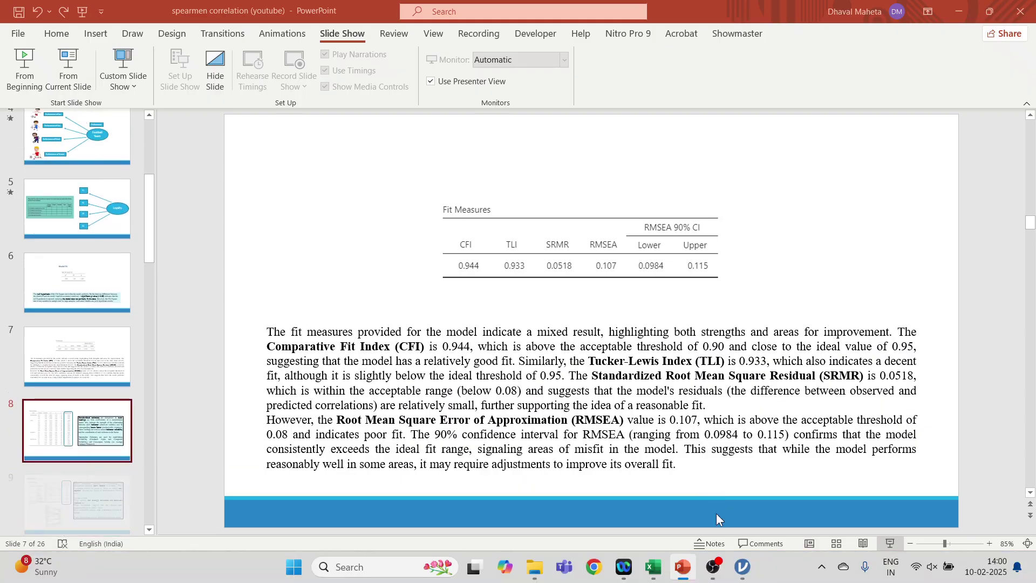
Step: Return to jamovi and scroll up to the Factor Loadings table (val1–val3: 0.955, 0.949, 0.966)
{"action": "left_click", "coordinate": [742, 574]}
{"action": "scroll", "coordinate": [679, 352], "scroll_direction": "up", "scroll_amount": 10}
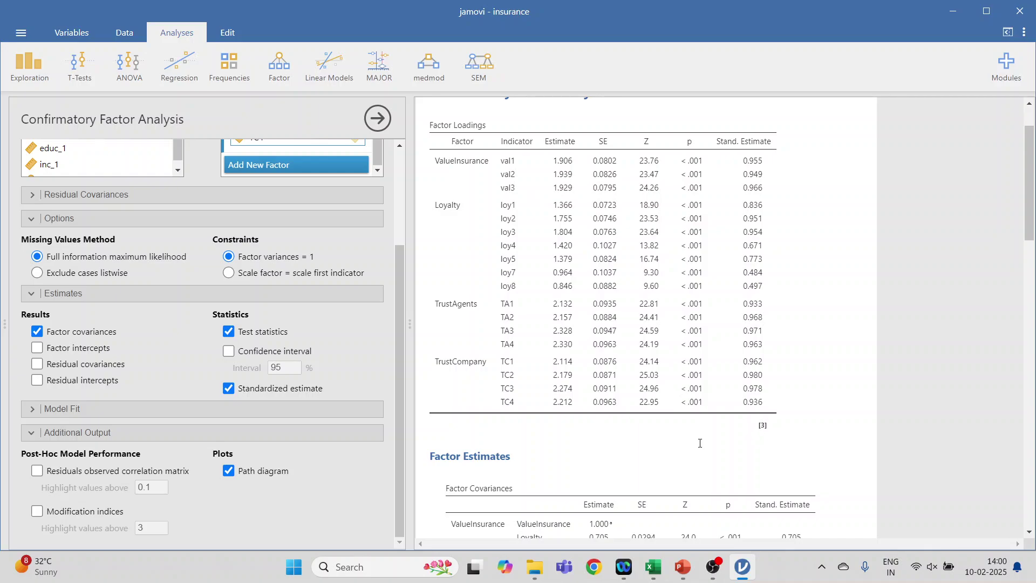
{"action": "left_click", "coordinate": [683, 567]}
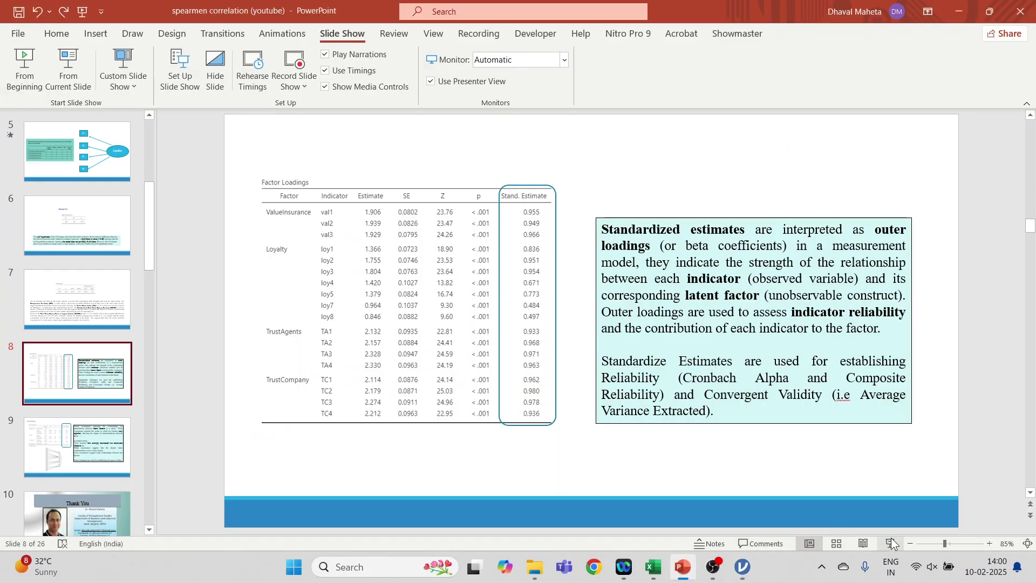